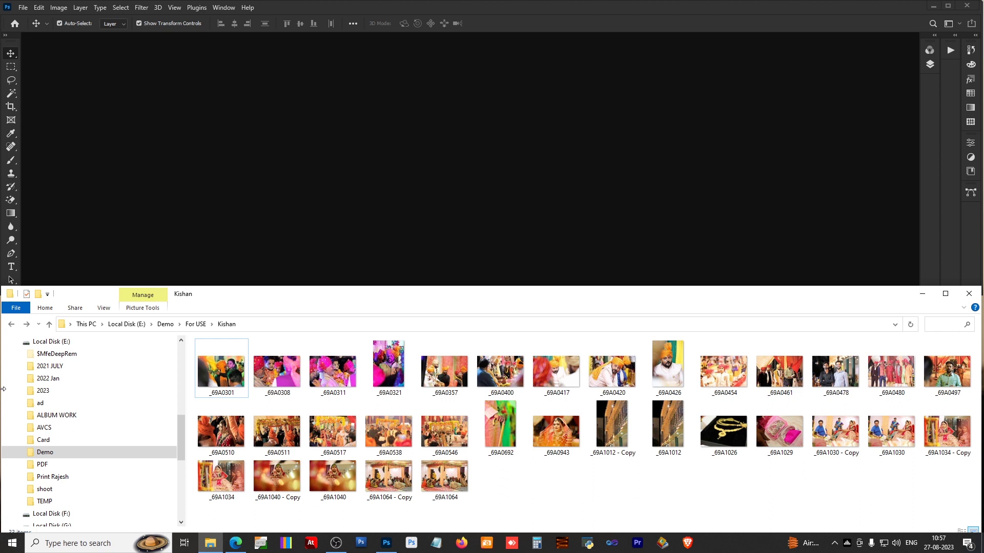
Step: Show the Actions panel and expand, then collapse, the Fill selected Frame action
left_click(948, 49)
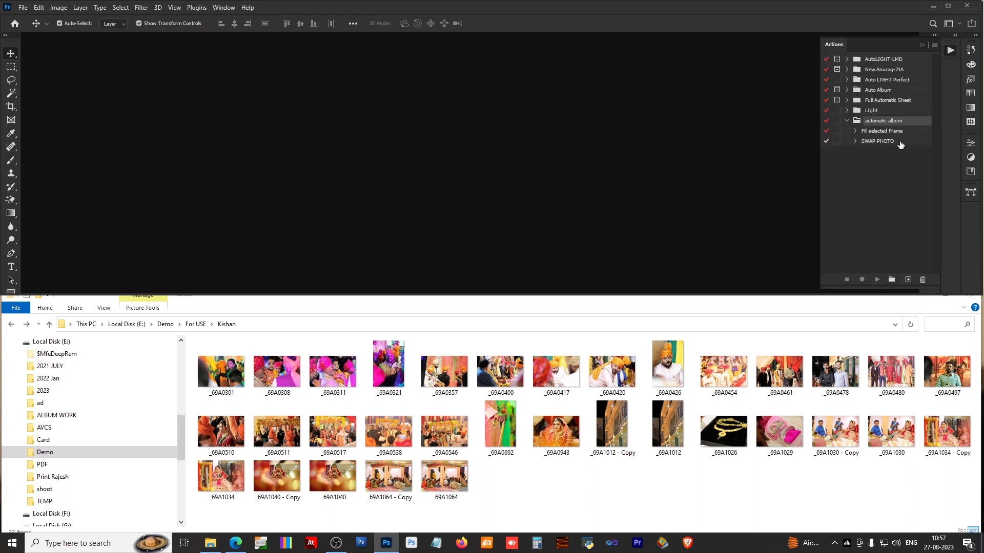
left_click(854, 131)
left_click(854, 131)
Step: Open PSD_001 copy.psd from Desktop\psd and run the photo-filling action on it with F2
double_click(419, 176)
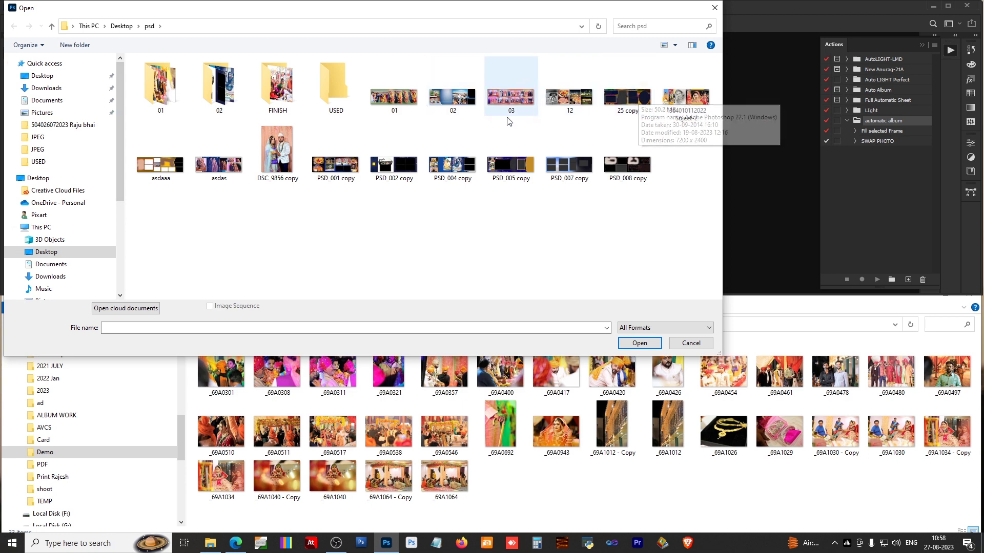
left_click(338, 166)
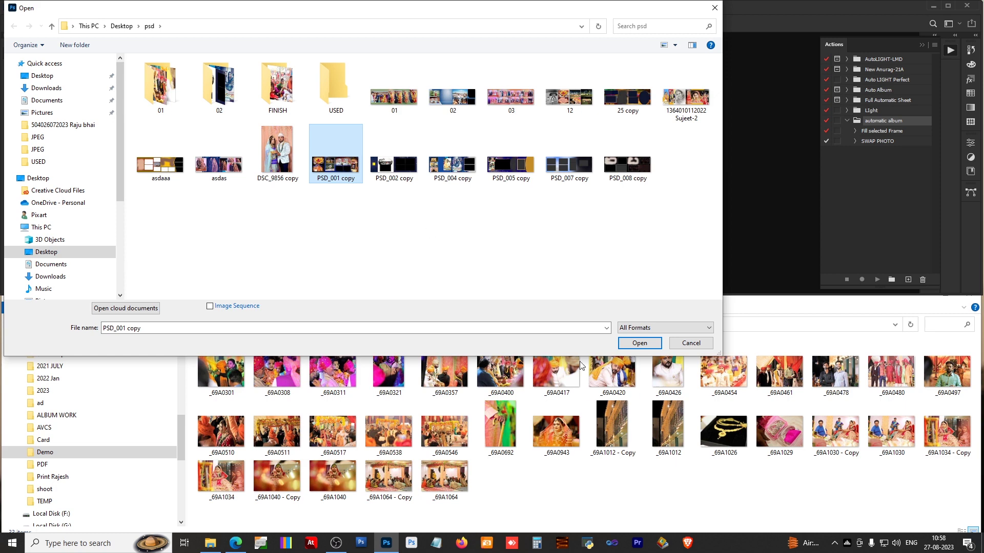
left_click(640, 342)
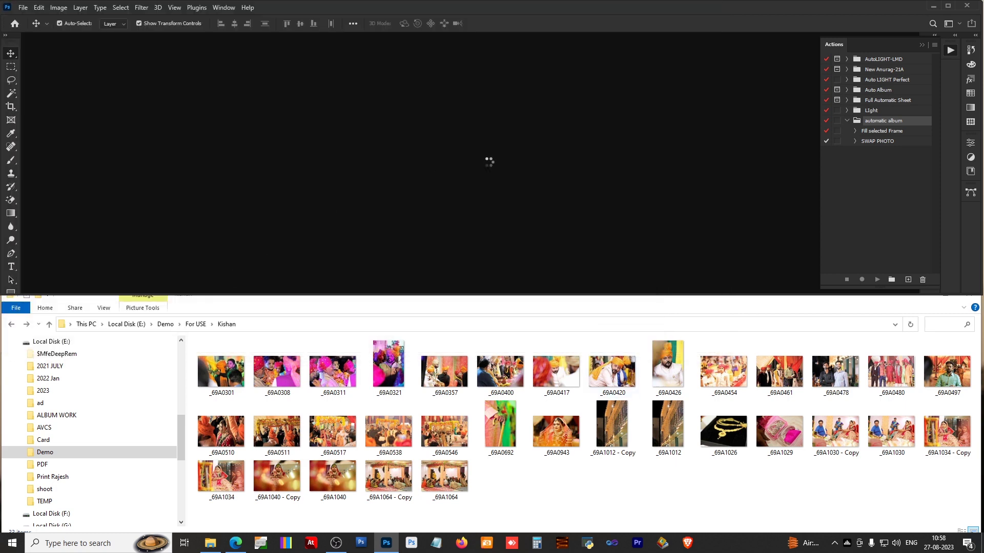
key("F2")
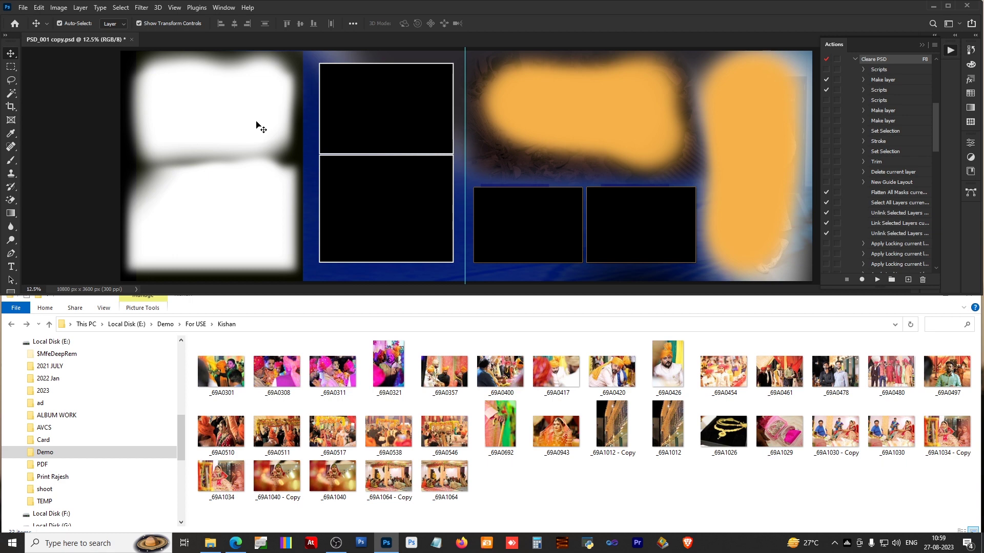
left_click(932, 6)
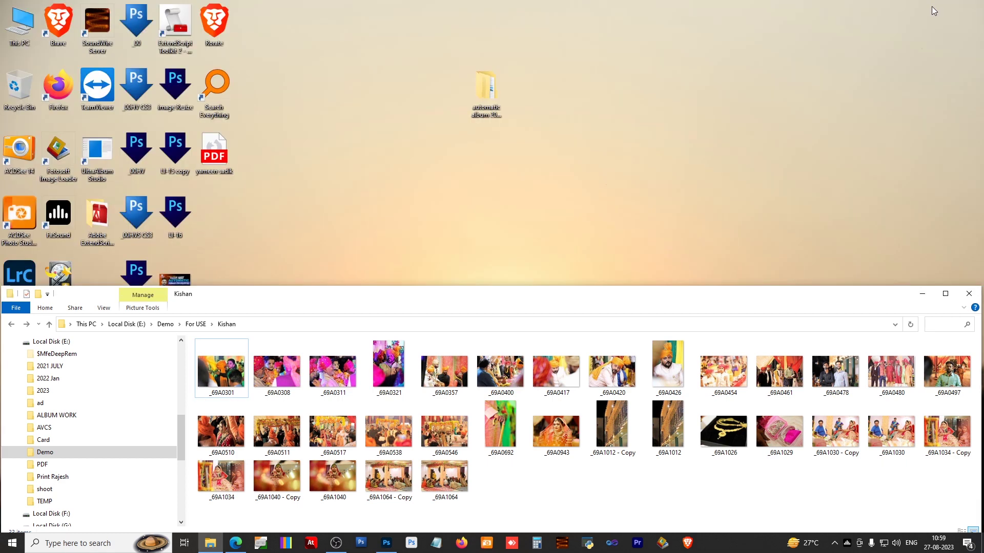
Step: Open the automatic album 2023 July folder, enlarge its window and locate the Photoshop CC folder
double_click(494, 86)
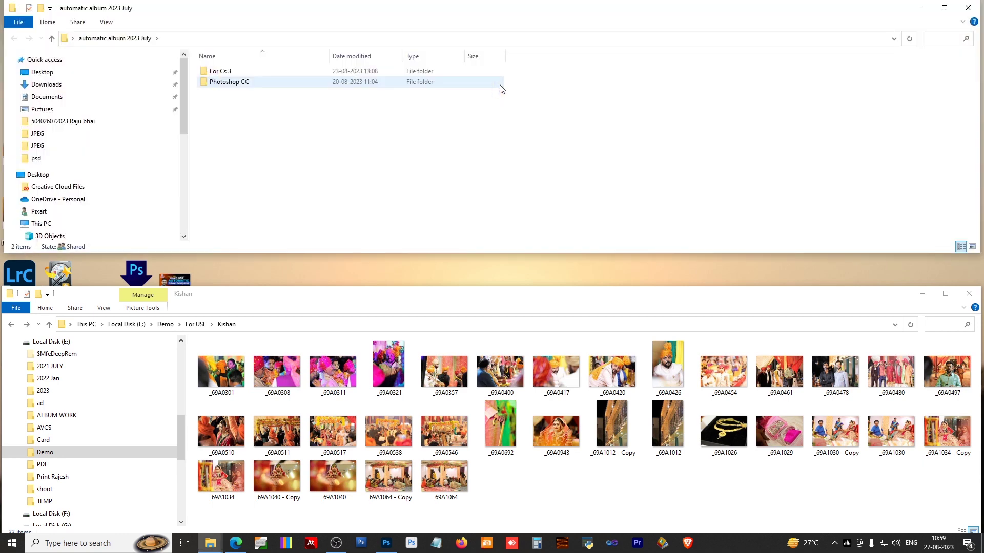
left_click(966, 8)
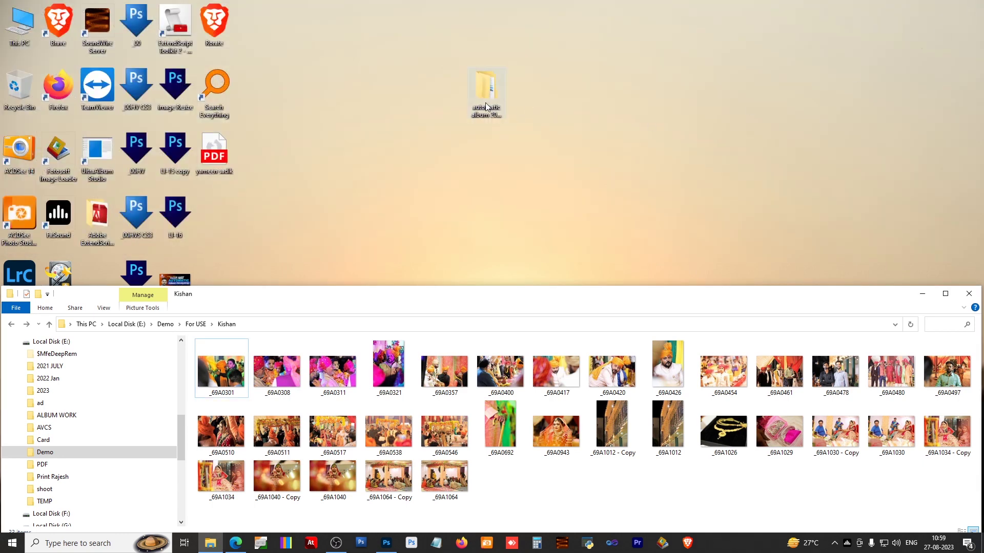
right_click(487, 95)
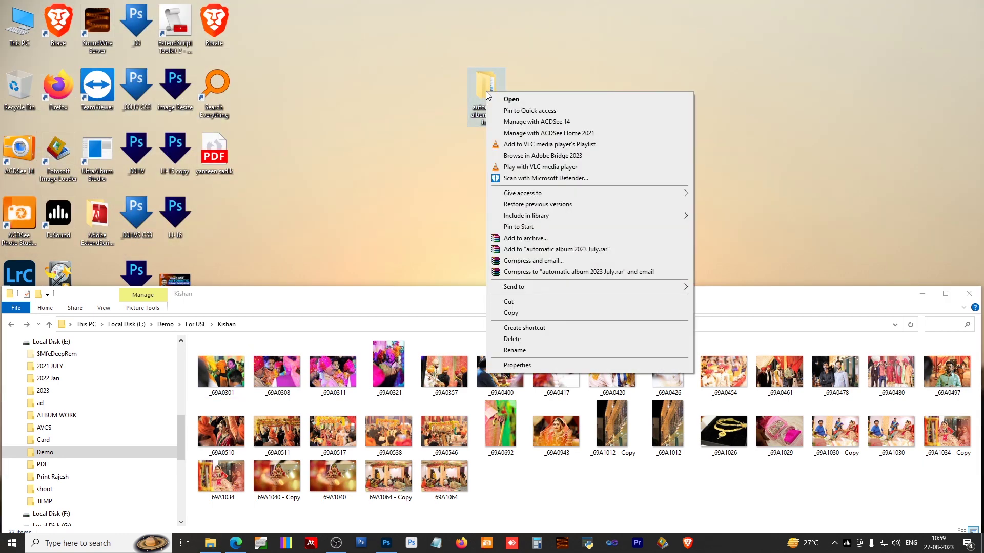
left_click(489, 98)
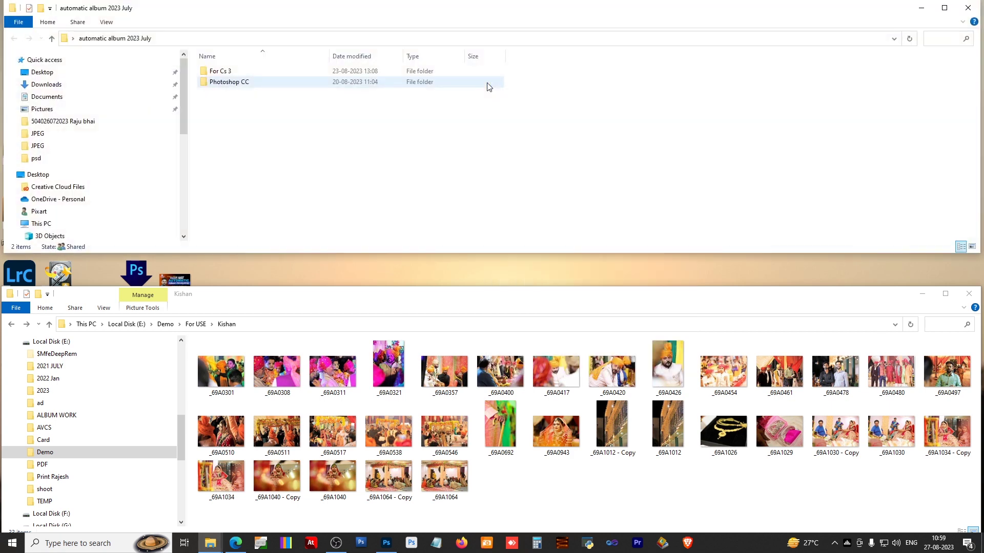
left_click_drag(472, 255, 479, 285)
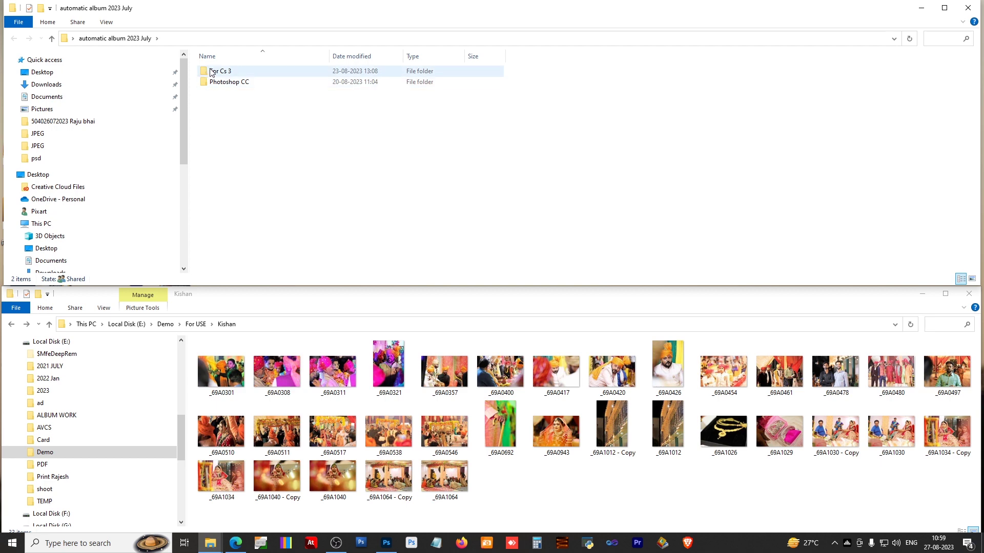
left_click(229, 74)
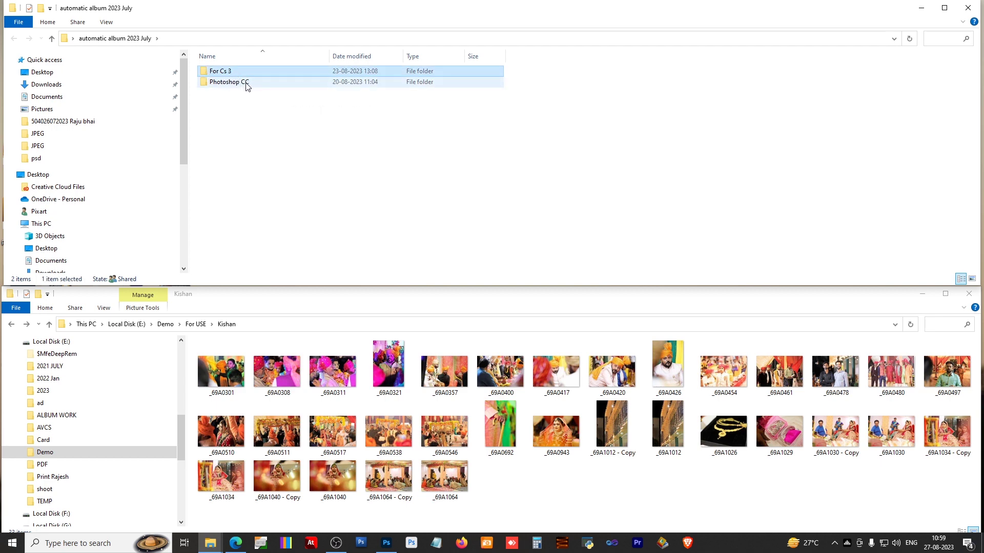
left_click(240, 85)
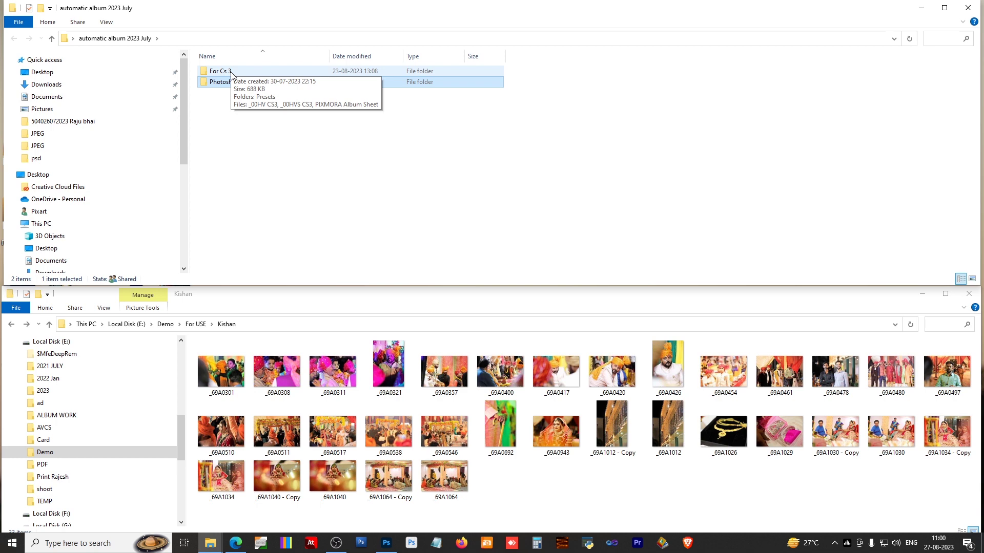
mouse_move(229, 82)
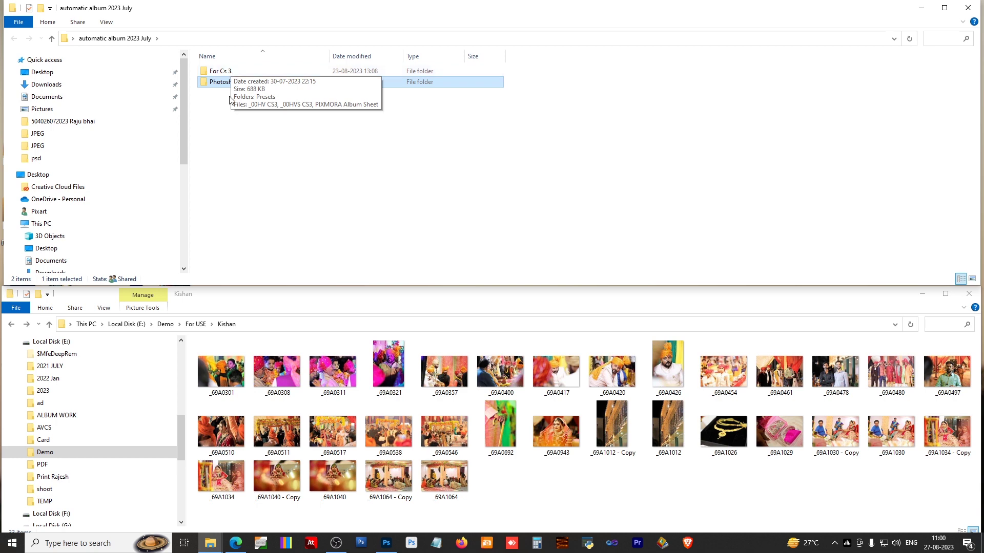
Step: Open the Photoshop CC folder and copy its Presets folder
left_click(229, 154)
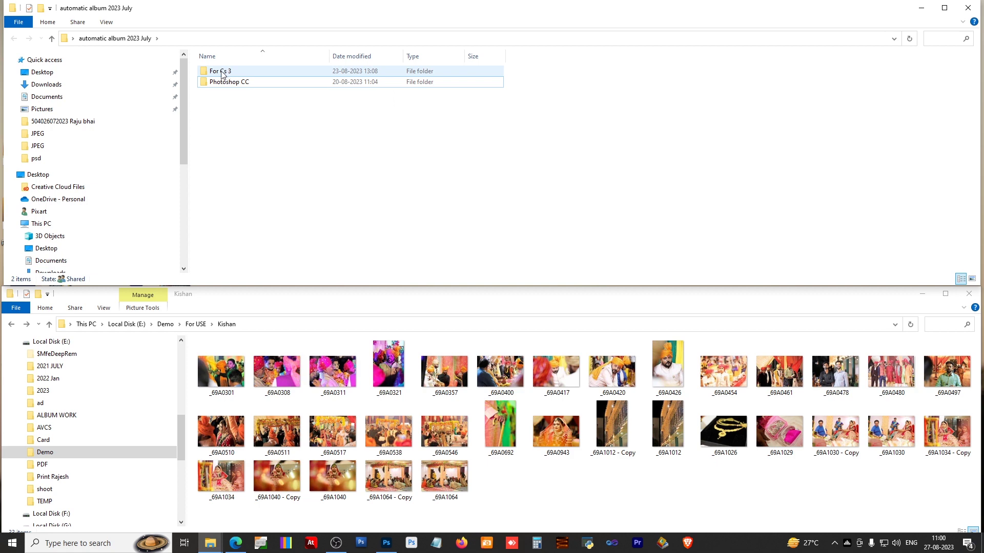
left_click(233, 86)
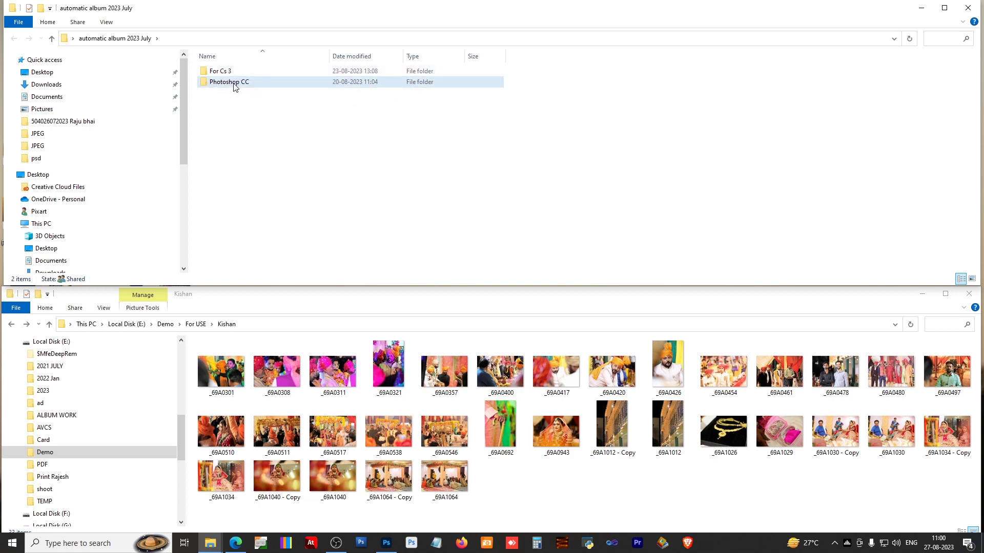
double_click(250, 84)
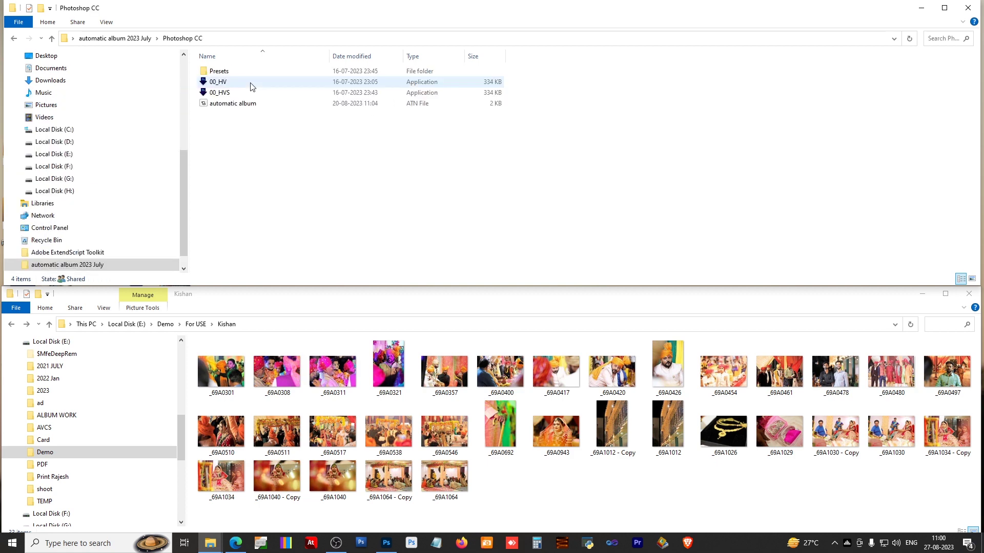
left_click(224, 73)
right_click(225, 74)
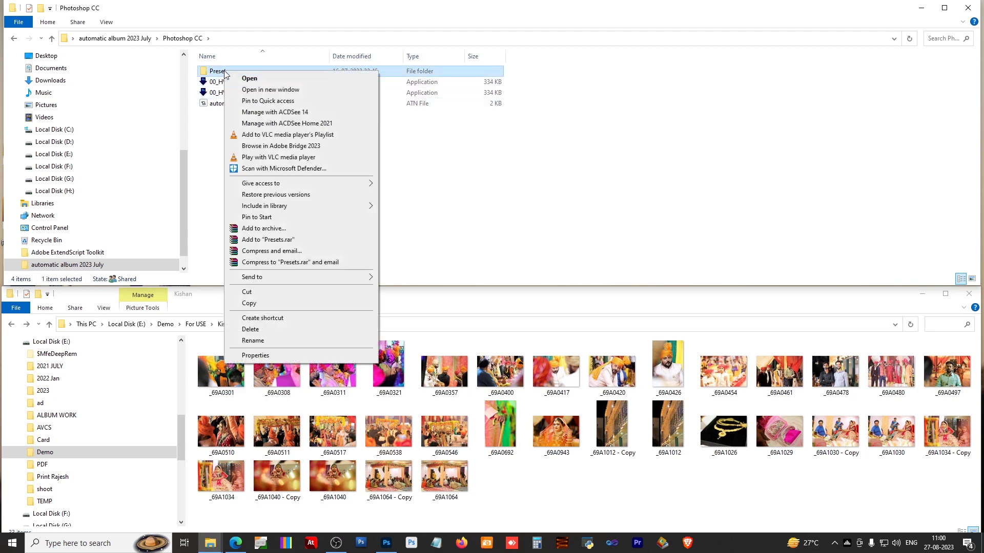
left_click(263, 305)
left_click(921, 8)
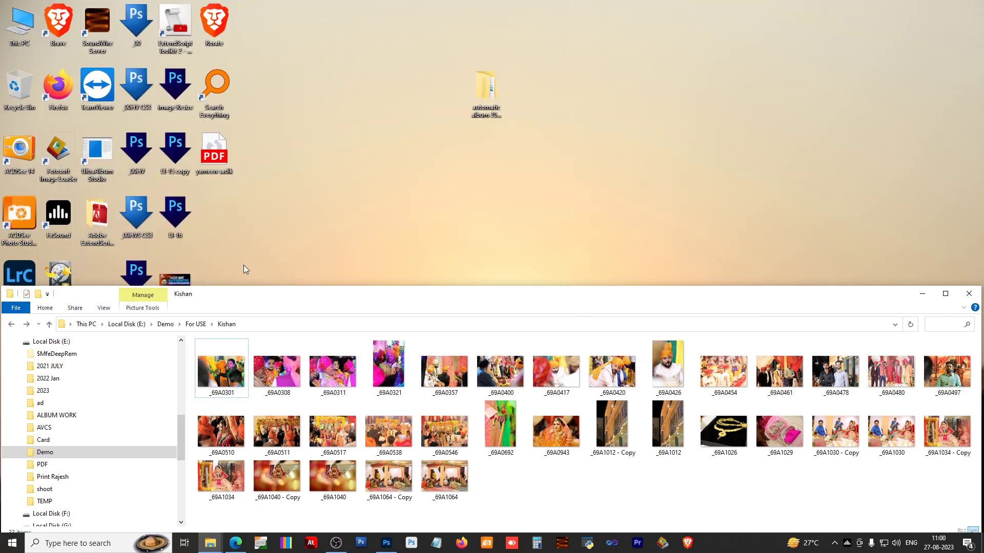
Step: Open the Adobe Photoshop 2021 installation folder through the taskbar shortcut's Properties
left_click(922, 290)
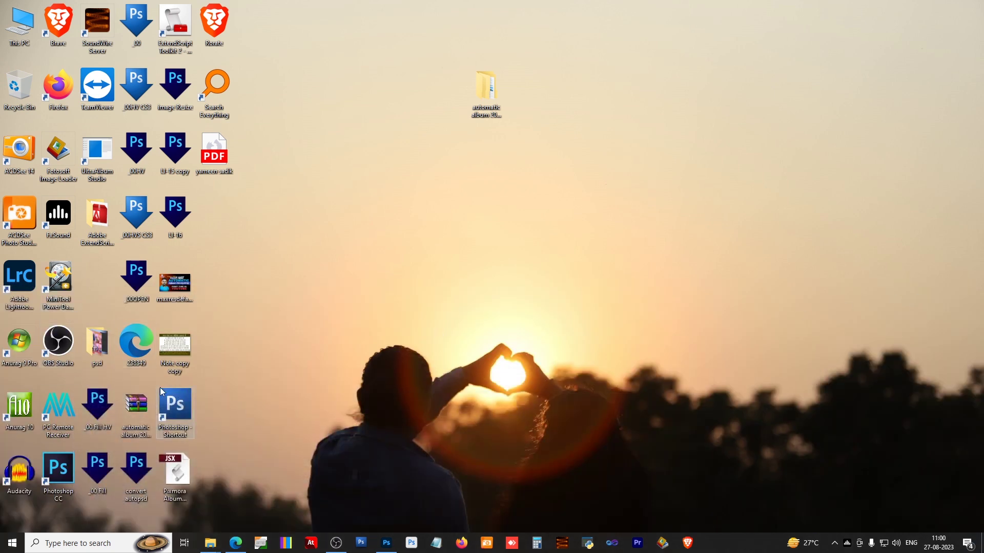
right_click(387, 543)
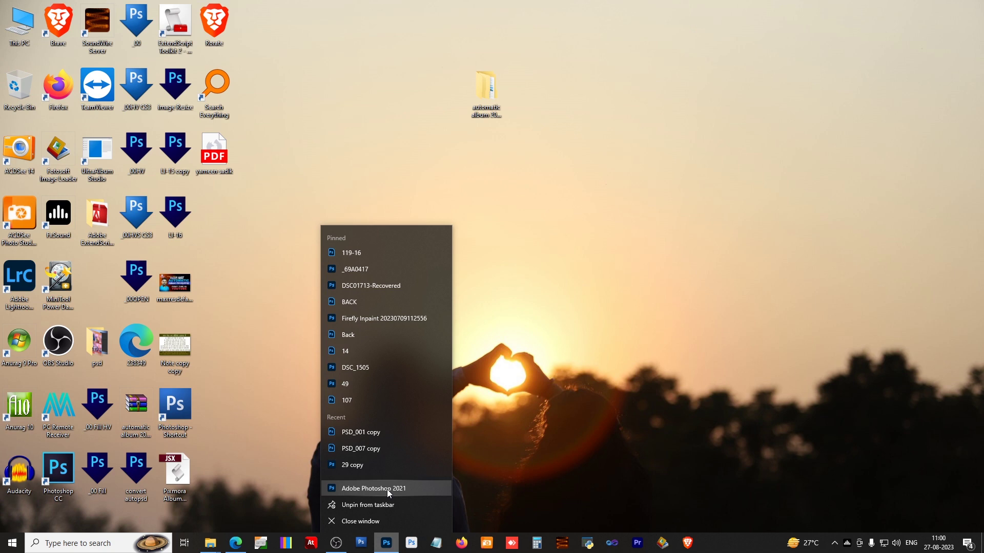
right_click(387, 490)
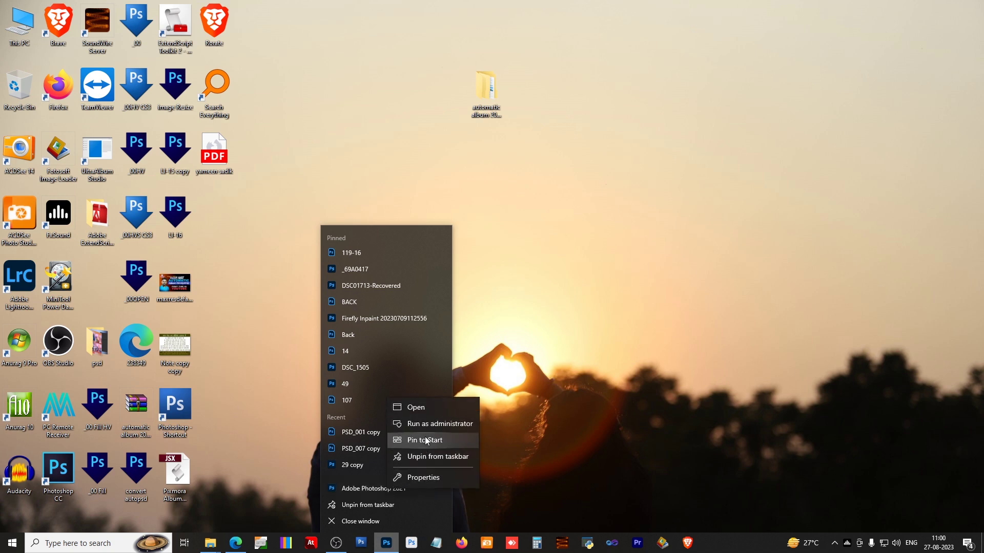
left_click(417, 478)
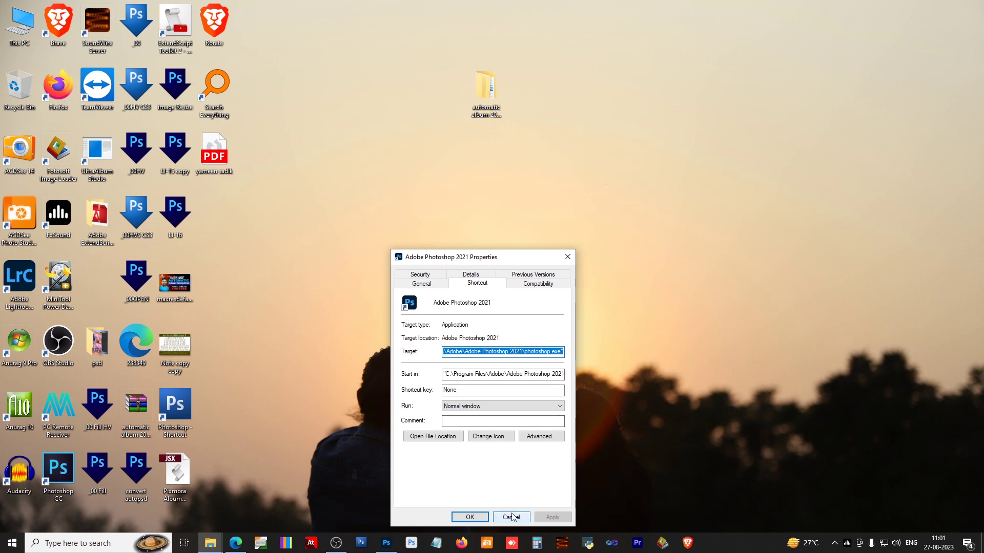
left_click(449, 440)
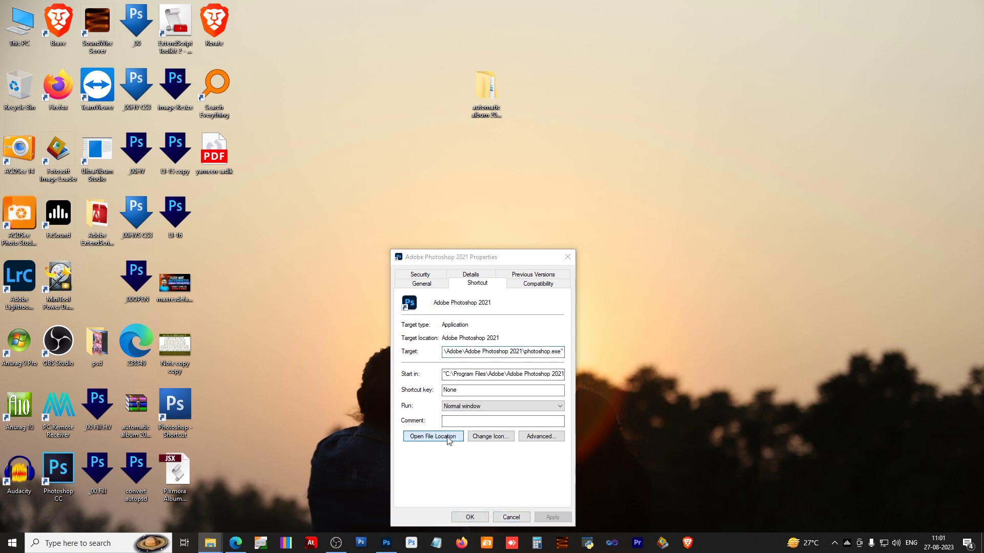
Step: Paste Presets into the Photoshop 2021 folder, replacing the existing files, and close Properties
right_click(618, 160)
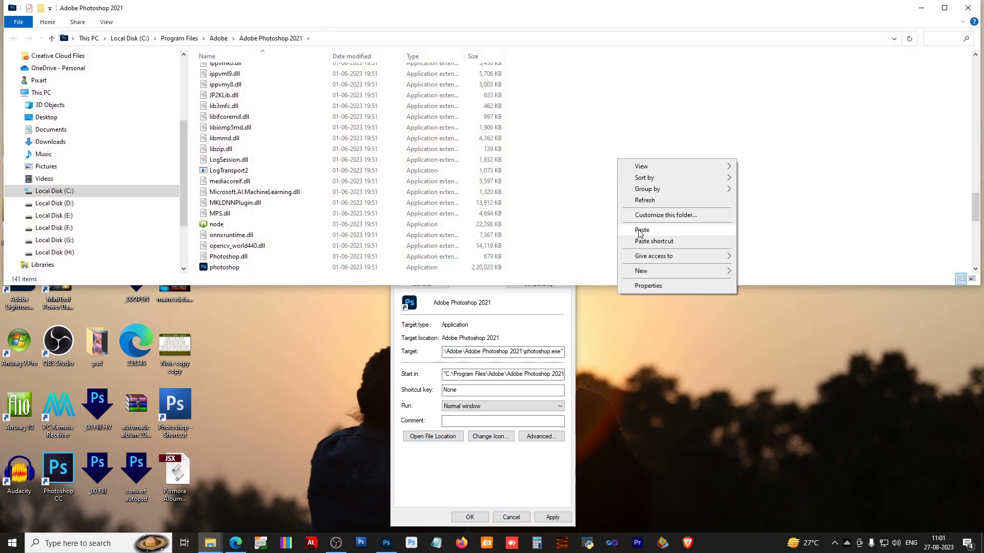
left_click(640, 230)
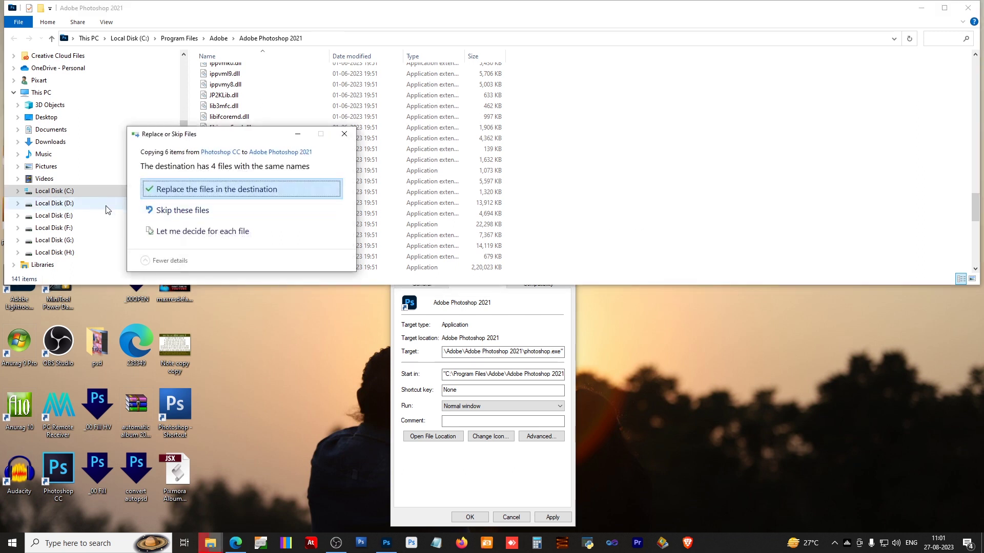
left_click(344, 134)
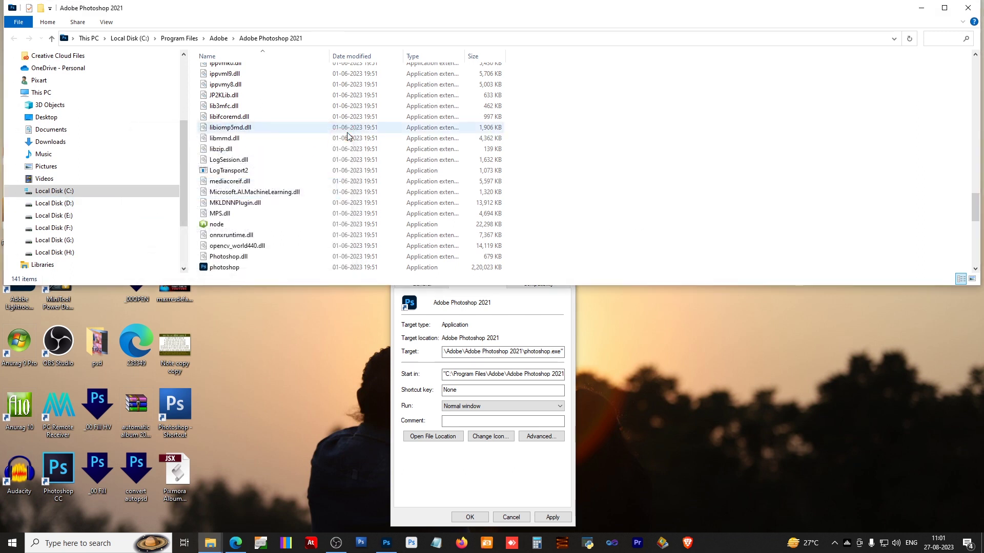
left_click(922, 9)
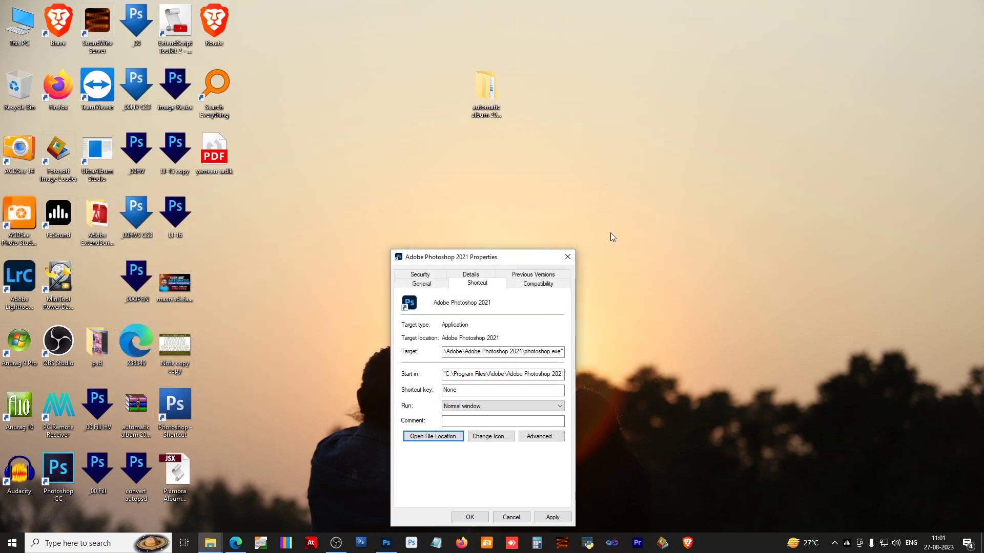
left_click(567, 255)
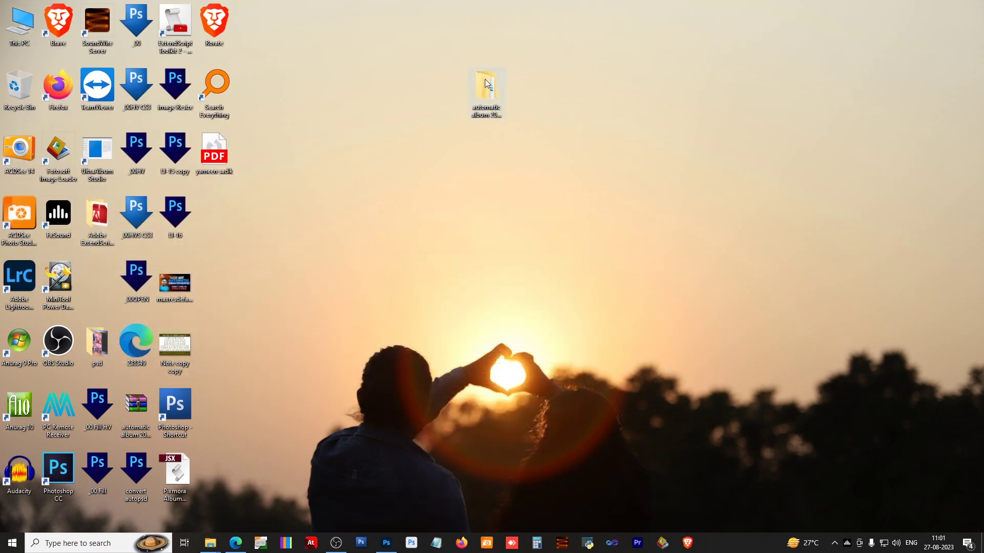
mouse_move(210, 543)
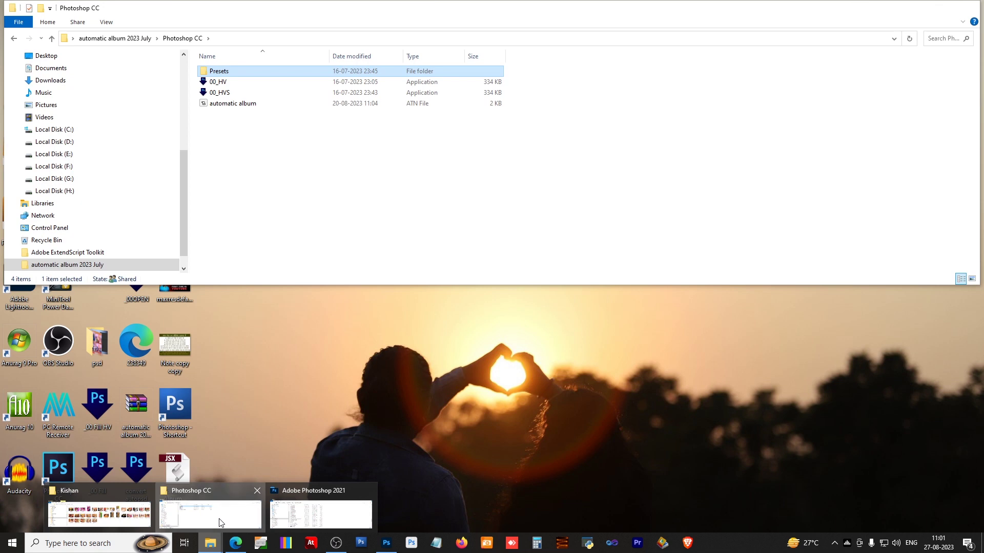
left_click(219, 522)
Step: Drag automatic album.atn from the Photoshop CC folder onto Photoshop's Actions panel to load it
left_click(258, 127)
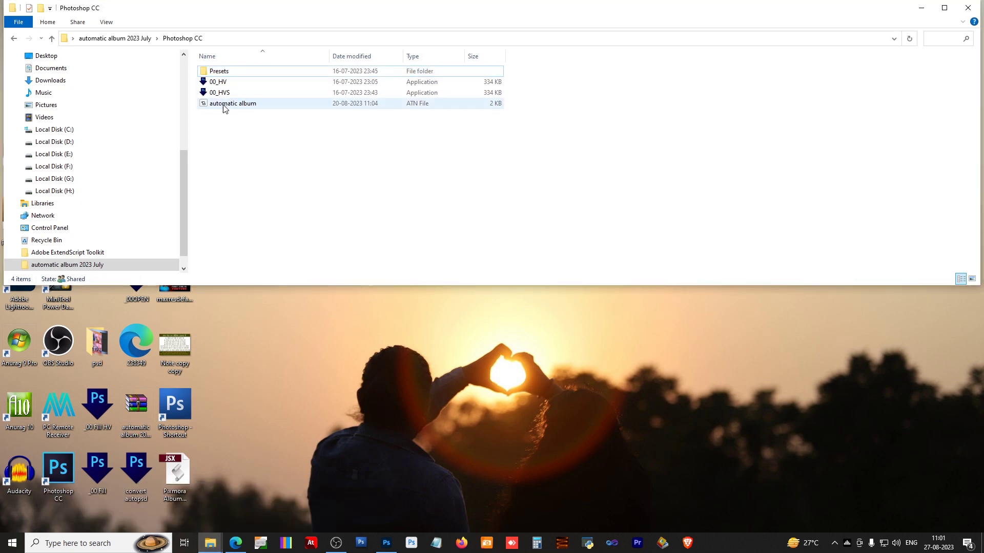
left_click_drag(227, 109, 227, 112)
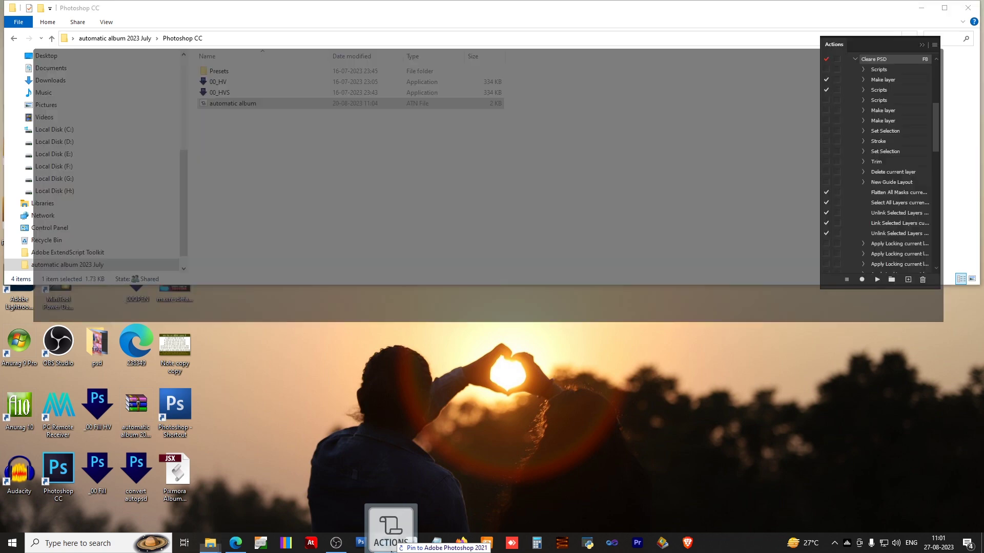
mouse_move(227, 112)
left_mouse_down()
mouse_move(930, 246)
mouse_move(890, 215)
left_mouse_up()
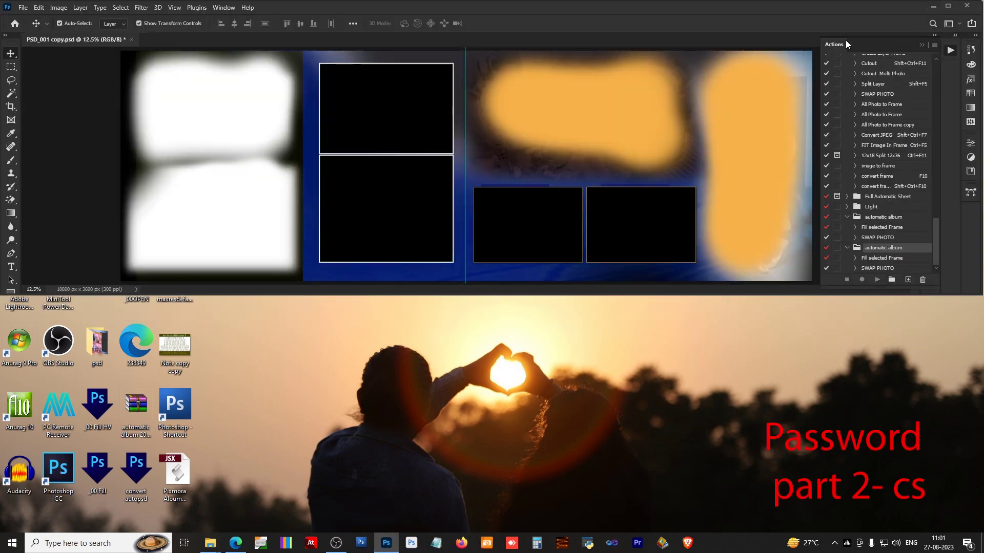
left_click(224, 8)
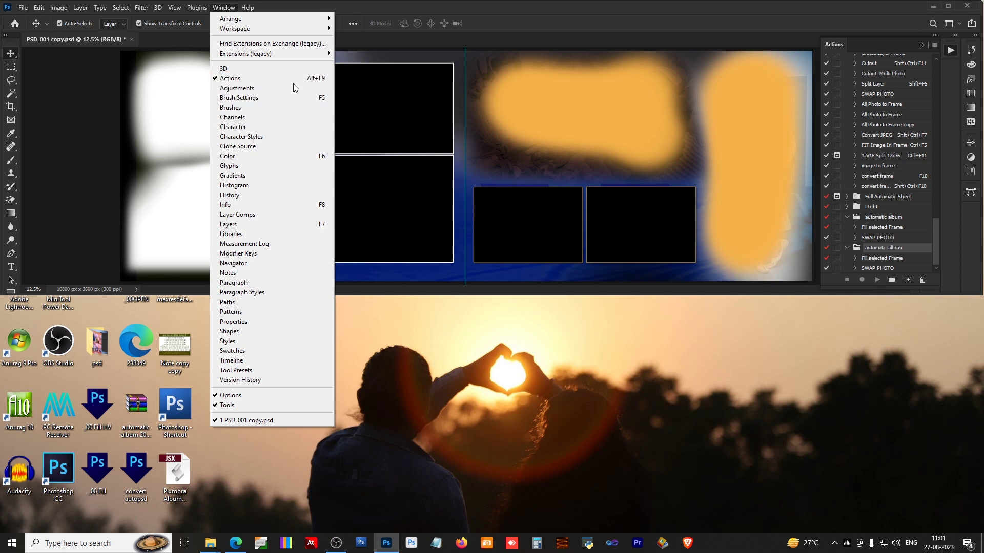
left_click(649, 233)
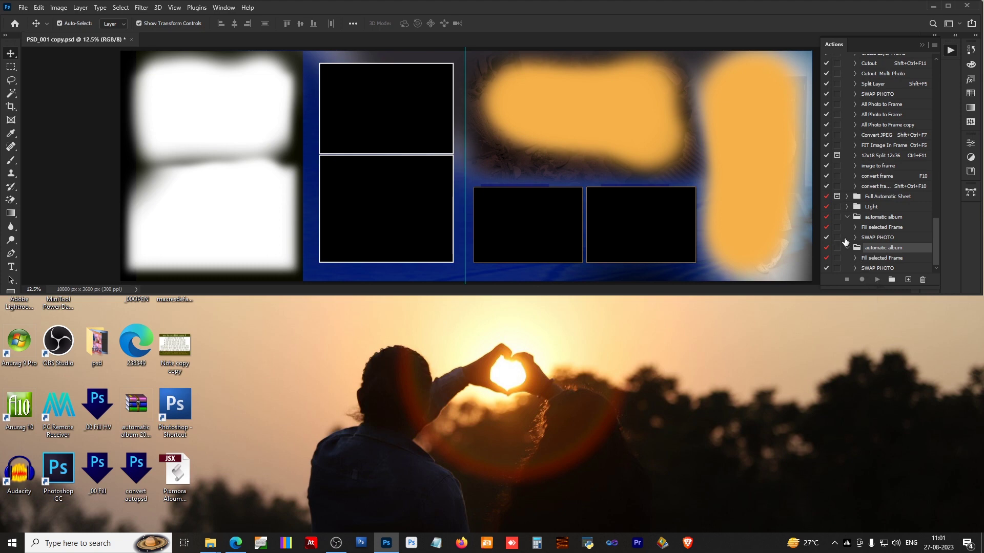
Step: Delete the duplicate automatic album set, maximize Photoshop and check the Fill selected Frame and SWAP PHOTO actions
key("Return")
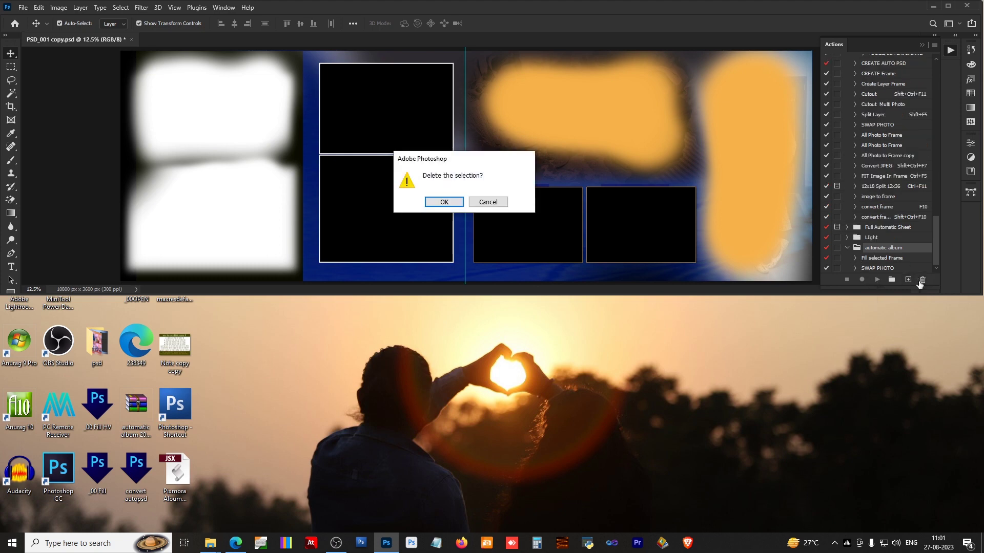
left_click(948, 6)
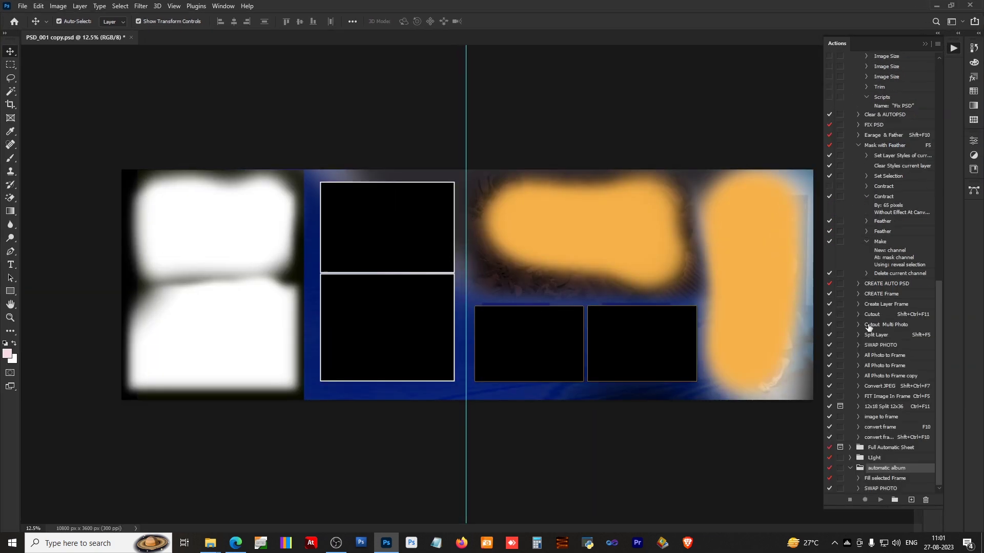
left_click(940, 216)
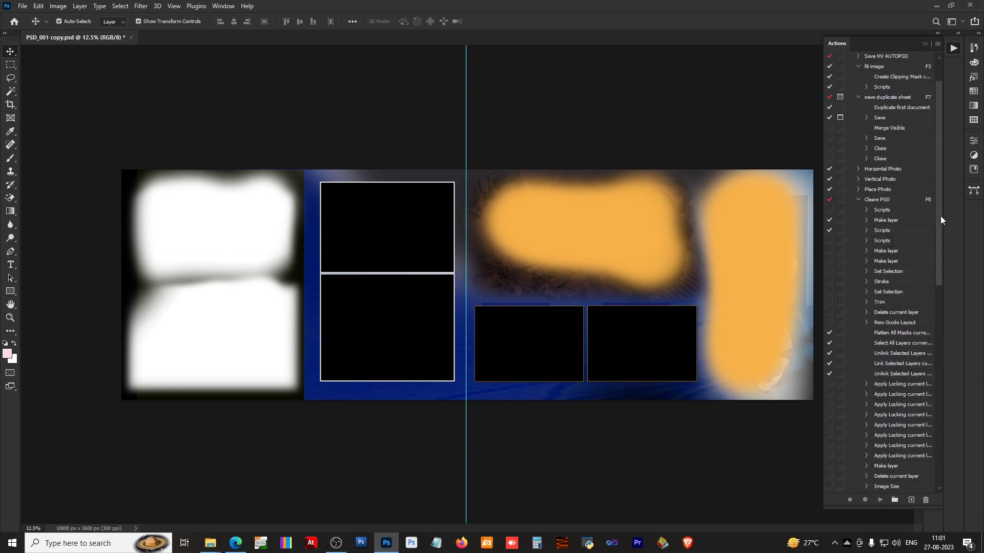
left_click(850, 89)
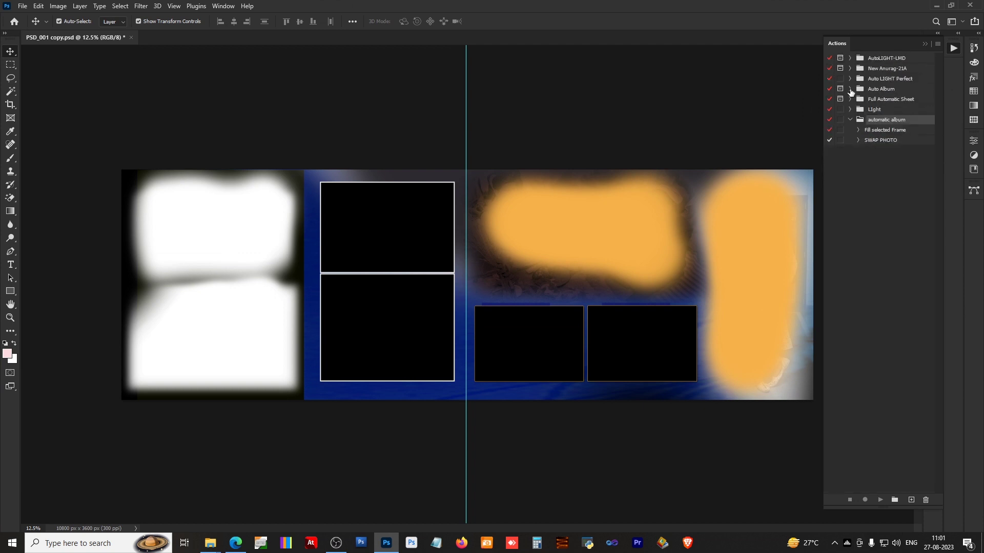
left_click(857, 131)
left_click(857, 161)
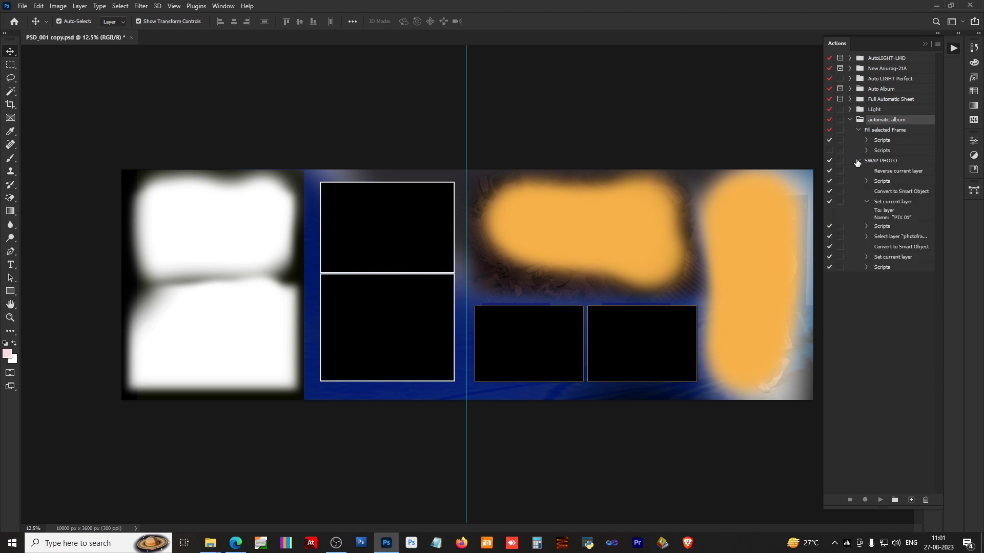
left_click(849, 121)
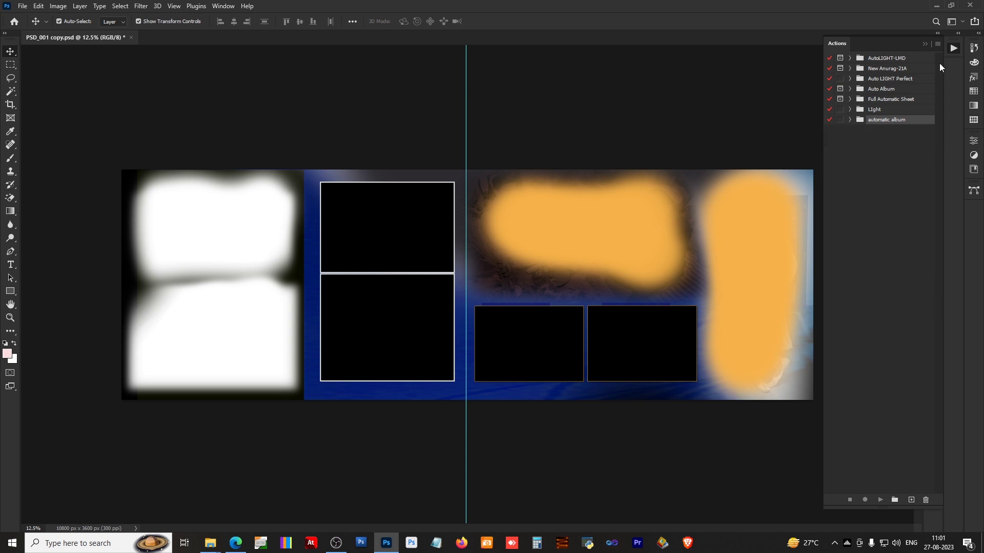
Step: Switch the Actions panel to Button Mode and collapse the panel
left_click(937, 45)
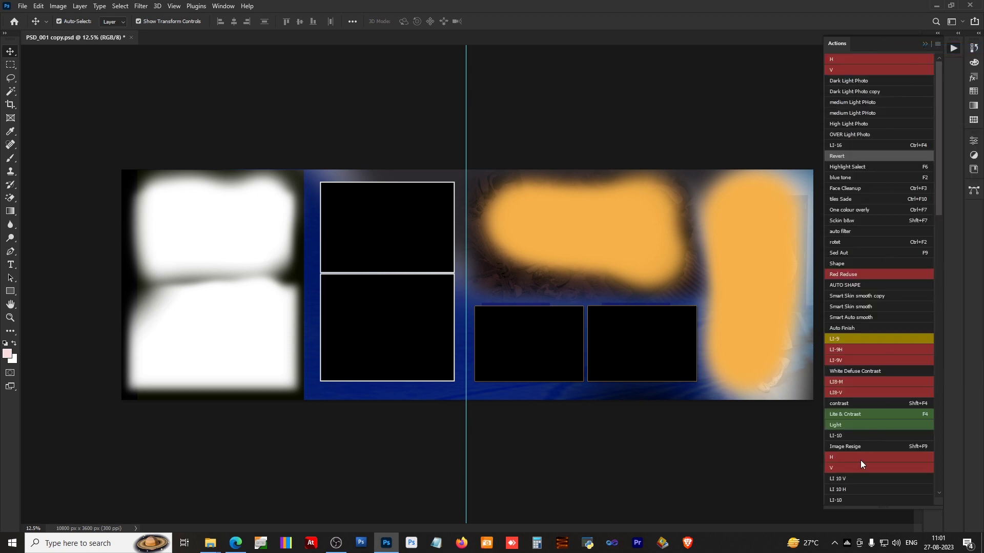
left_click_drag(941, 159, 939, 474)
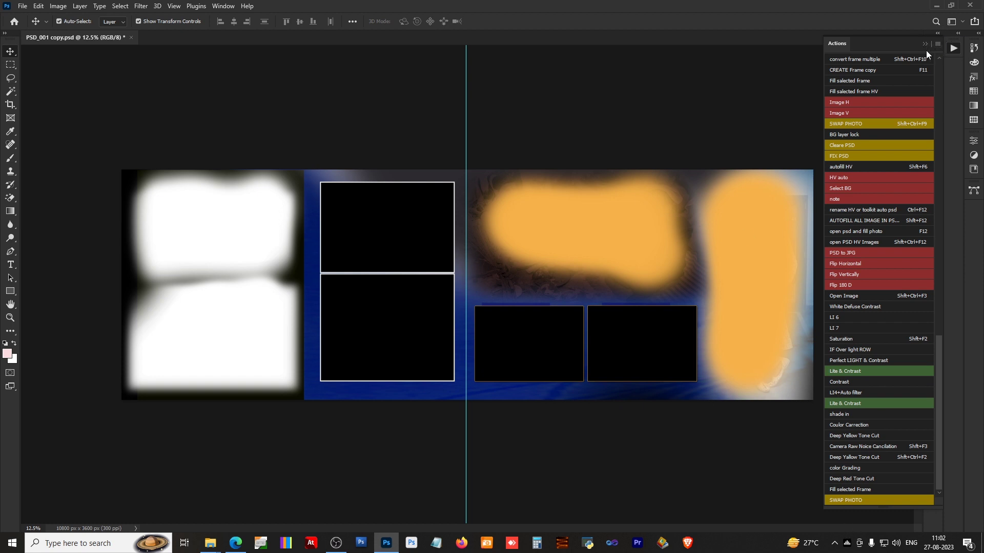
left_click(952, 47)
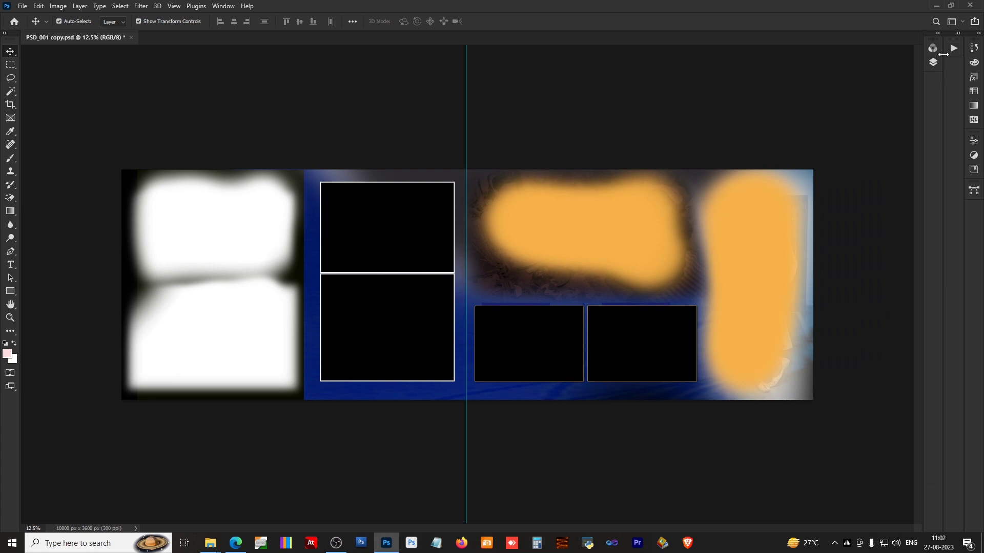
Step: Select the 00_HV and 00_HVS droplets in the Photoshop CC folder
left_click(936, 5)
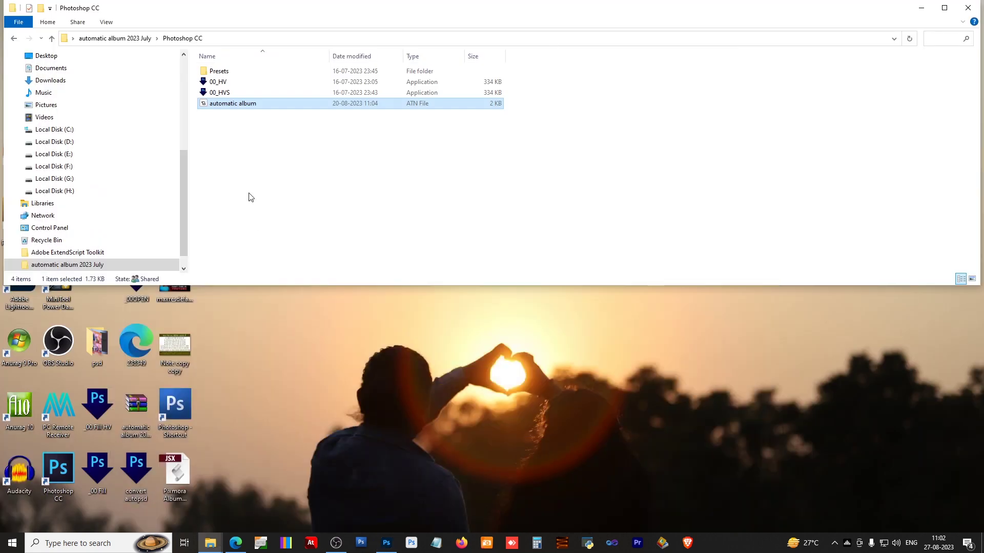
left_click(216, 73)
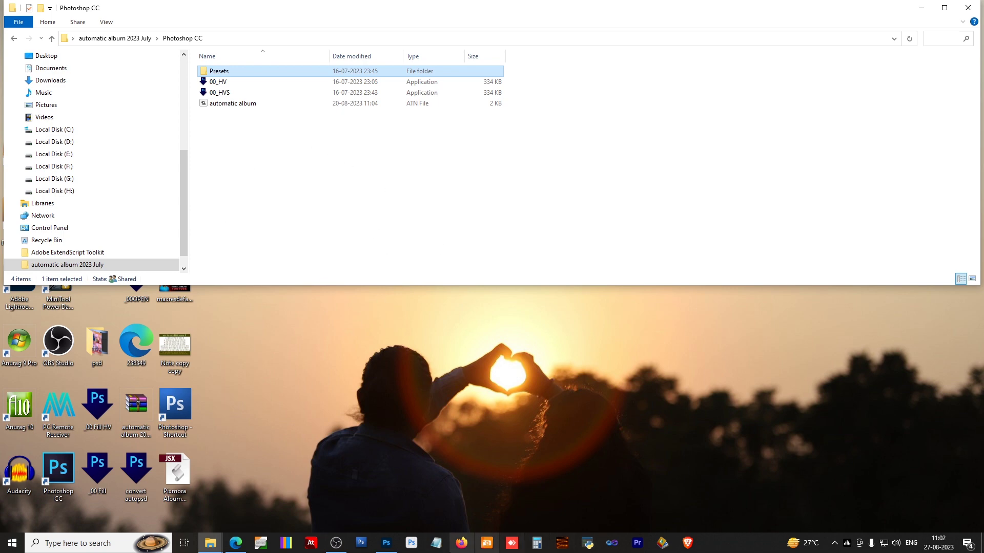
right_click(387, 544)
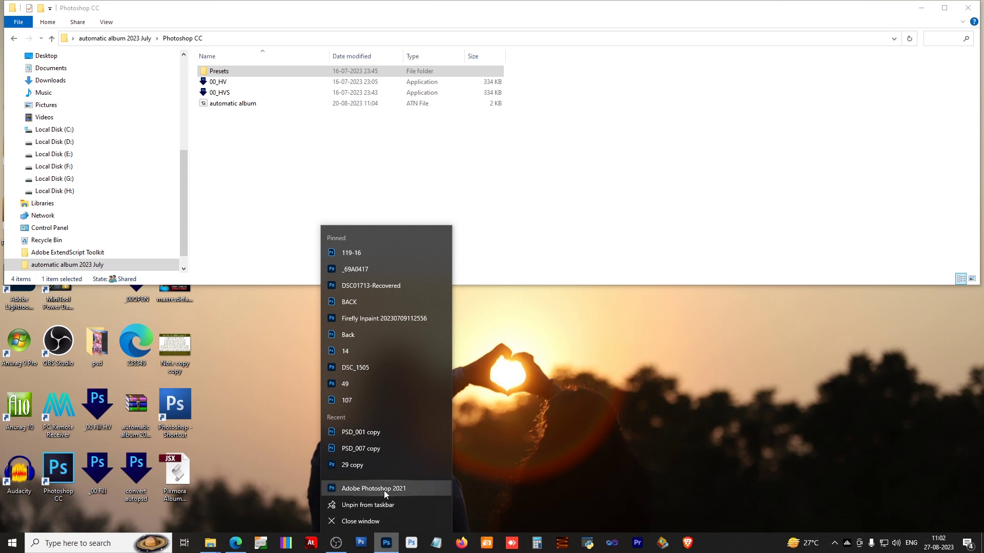
left_click(210, 214)
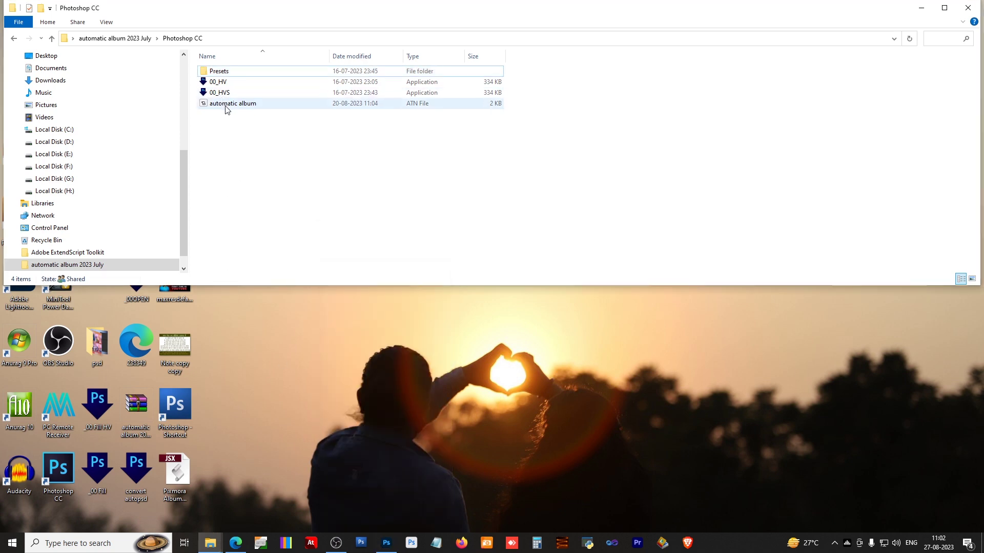
left_click_drag(233, 95, 229, 83)
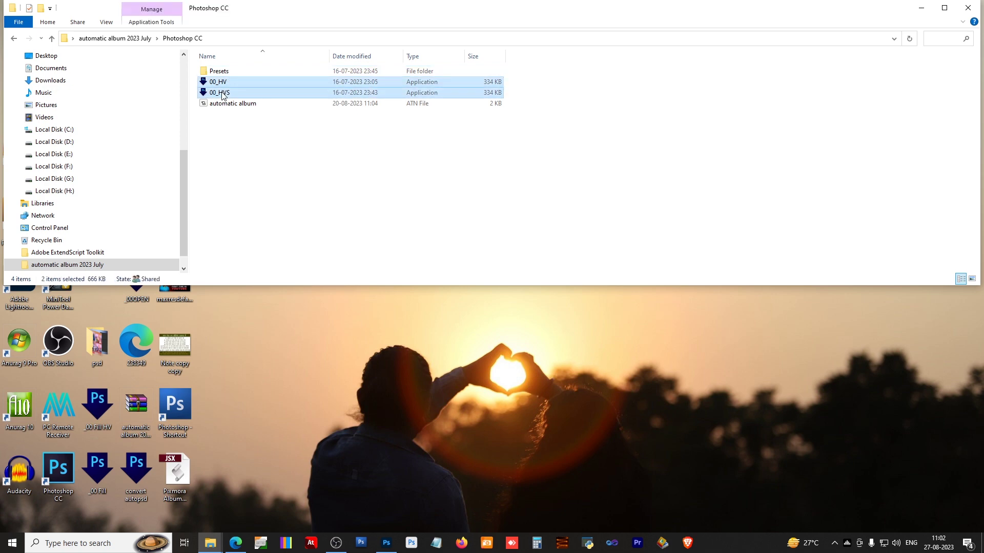
Step: Paste the 00_HV and 00_HVS droplets into the Kishan photos folder
key("alt+Tab")
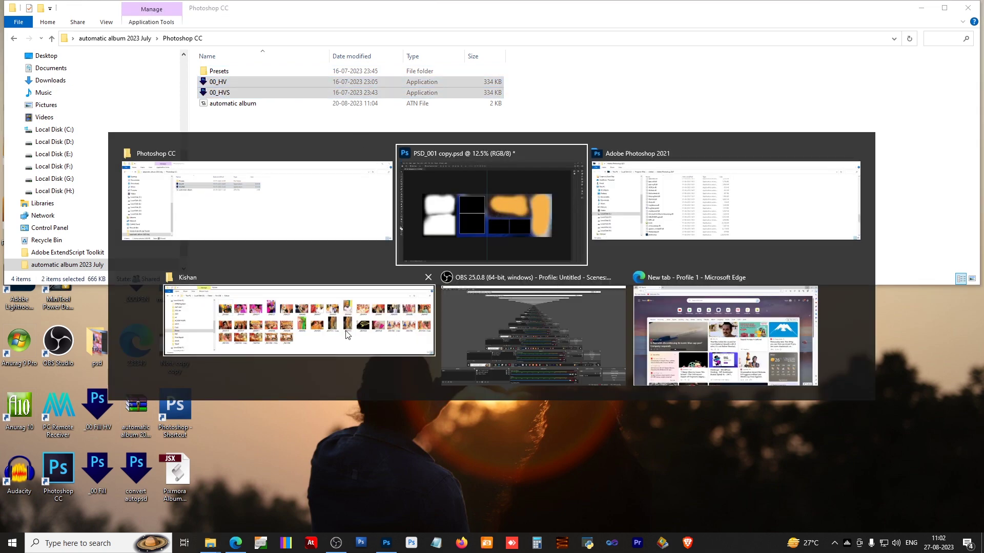
left_click(346, 334)
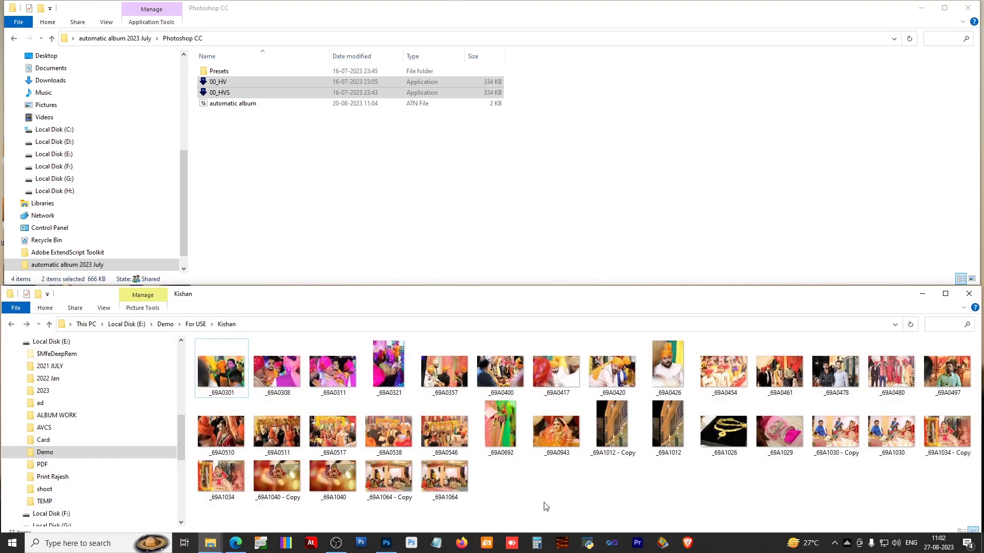
right_click(532, 490)
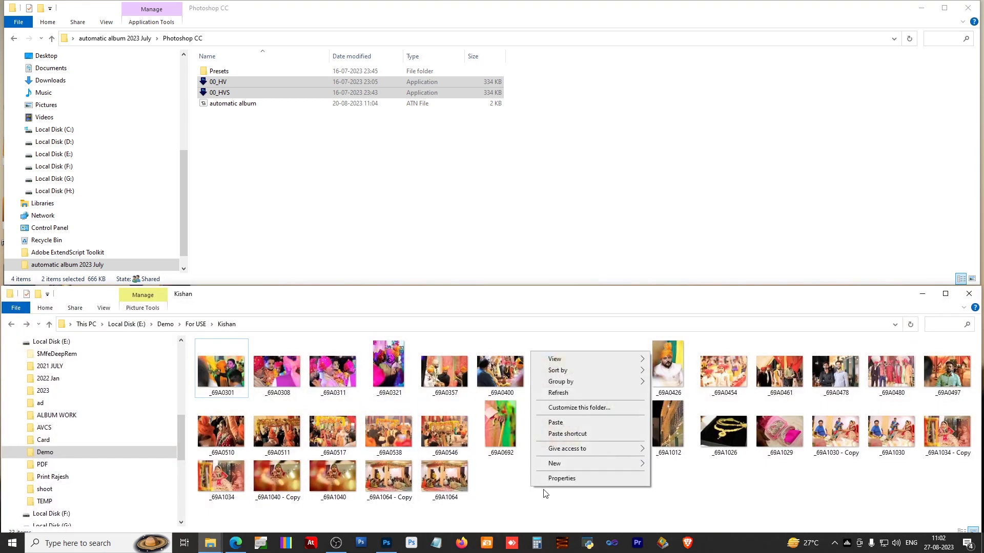
left_click(568, 422)
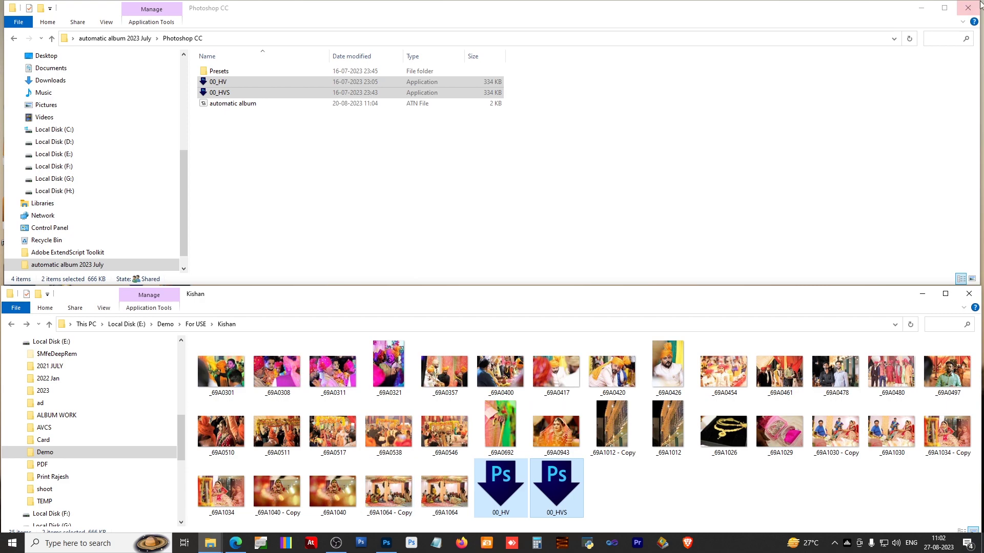
left_click(921, 7)
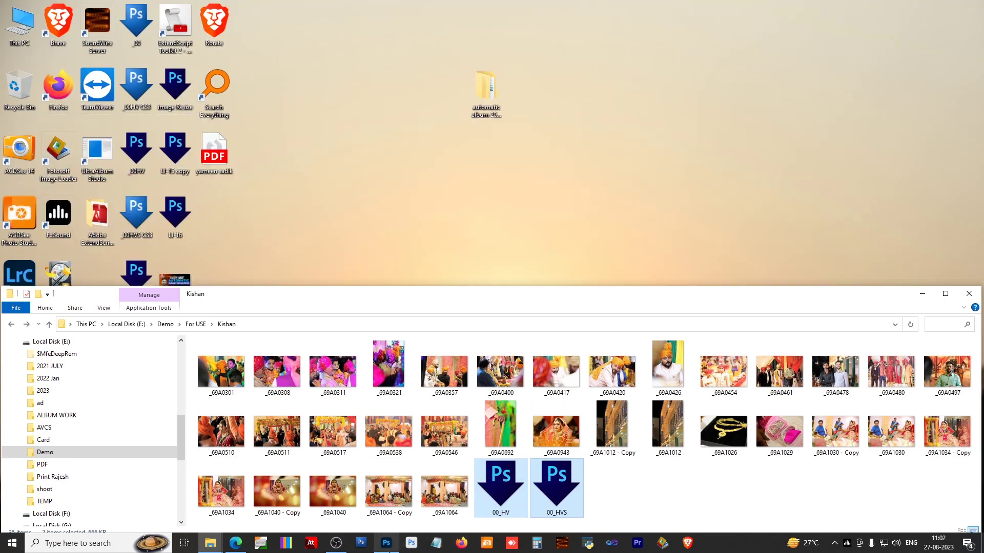
Step: Select the left page's two white photo frames together with the black frames in PSD_001 copy.psd
left_click(386, 545)
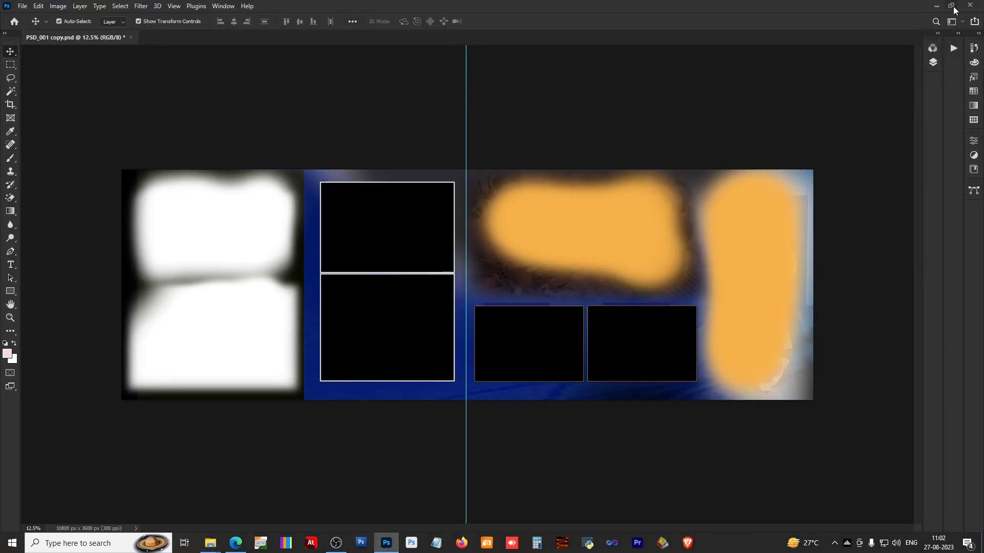
left_click(948, 7)
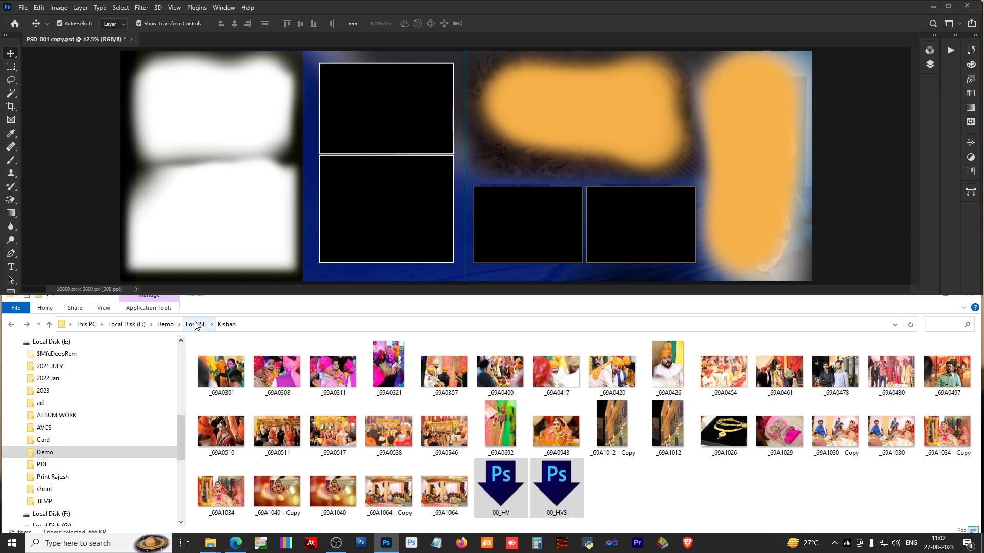
left_click(226, 109)
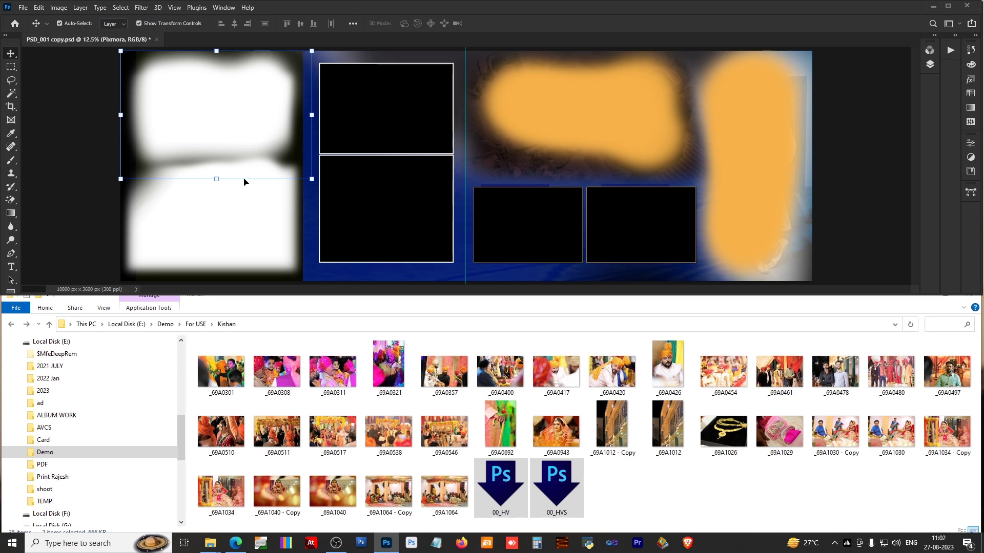
left_click(232, 217, "shift")
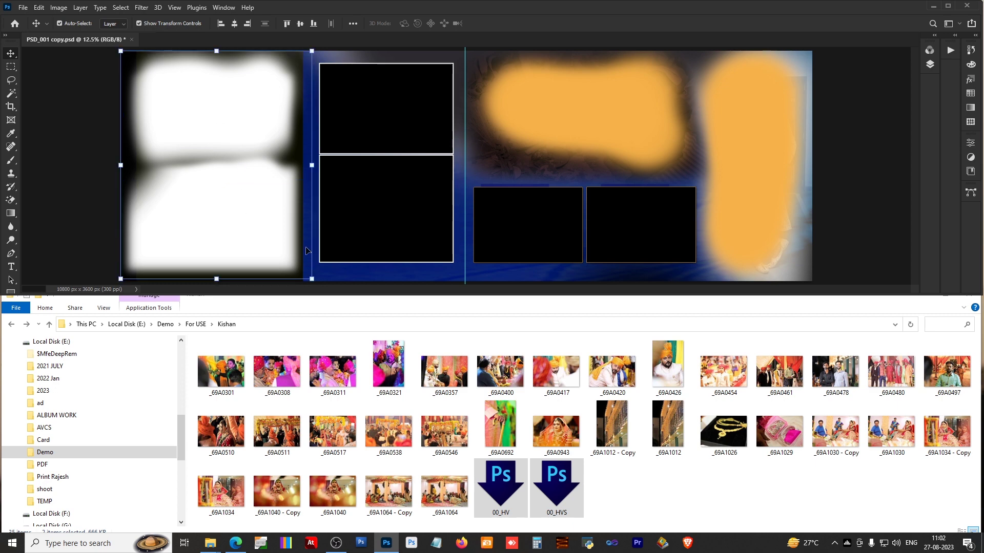
mouse_move(93, 476)
left_click(373, 109, "shift")
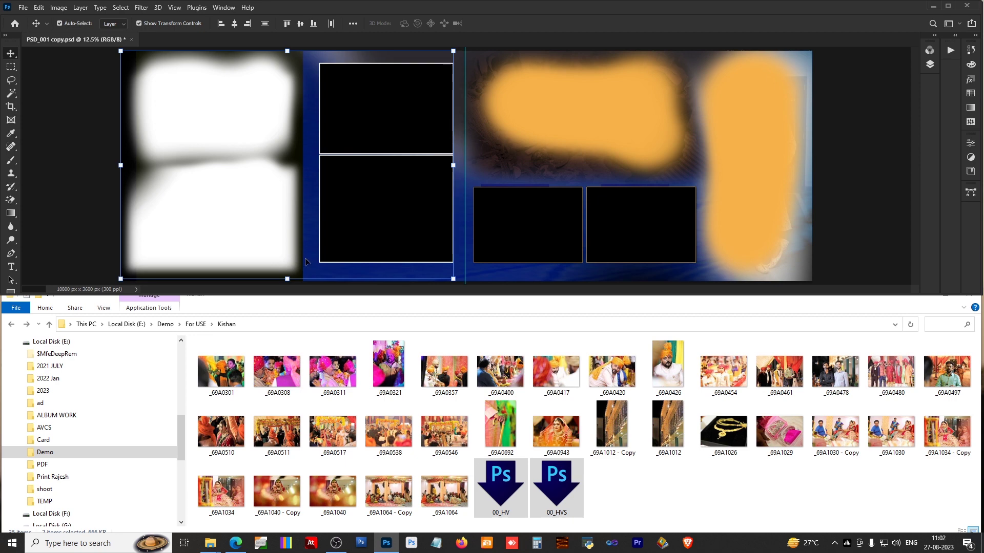
Step: Drop four wedding photos, including _69A0357, onto the 00_HV droplet to fill the frames
left_click(237, 373)
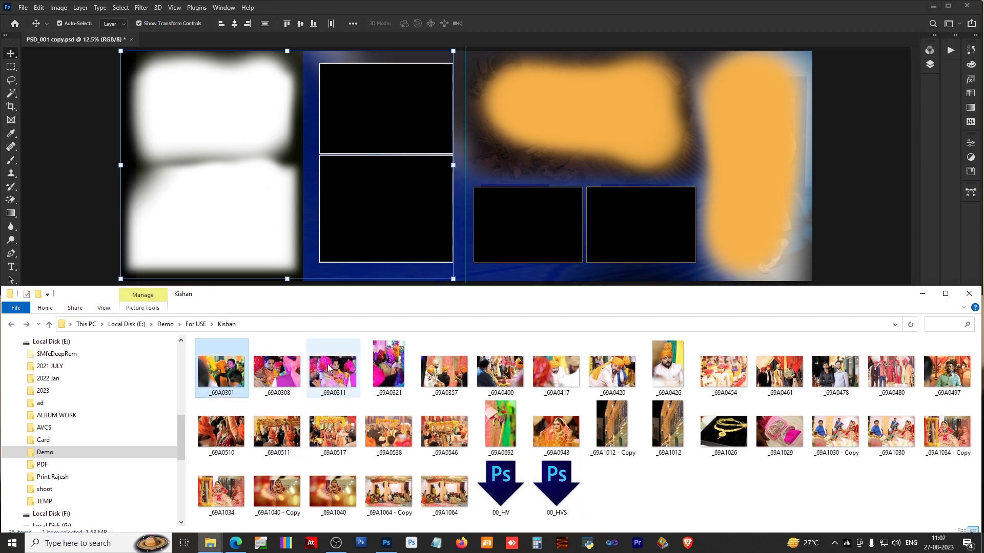
left_click(331, 368, "shift")
left_click(451, 364, "ctrl")
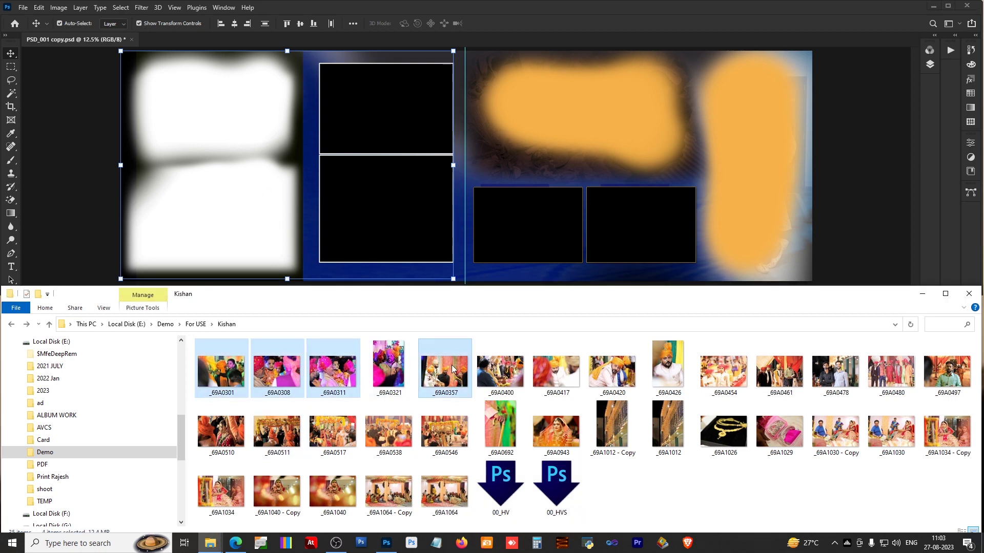
left_click_drag(442, 365, 504, 493)
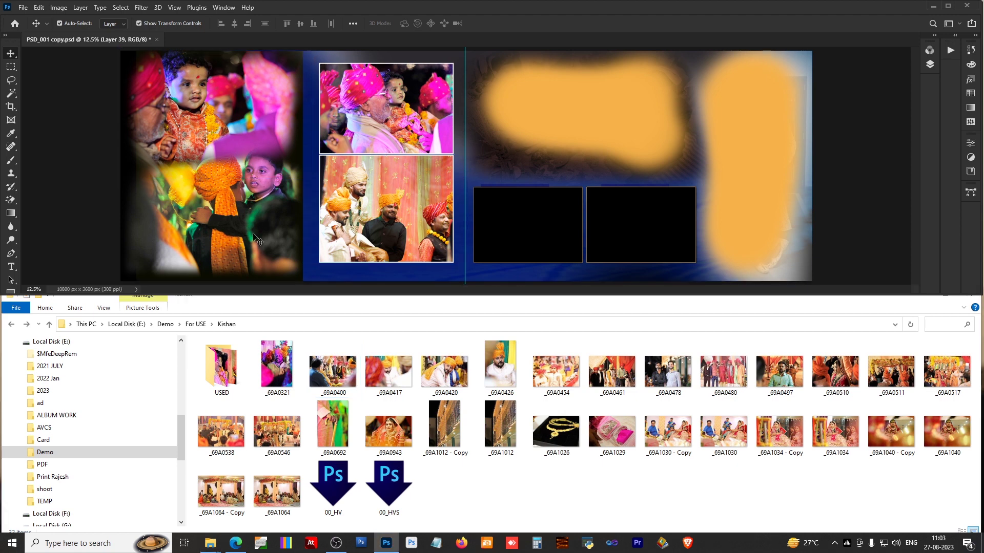
Step: Run SWAP PHOTO to exchange the two large left-page photos, then close the document
left_click(951, 50)
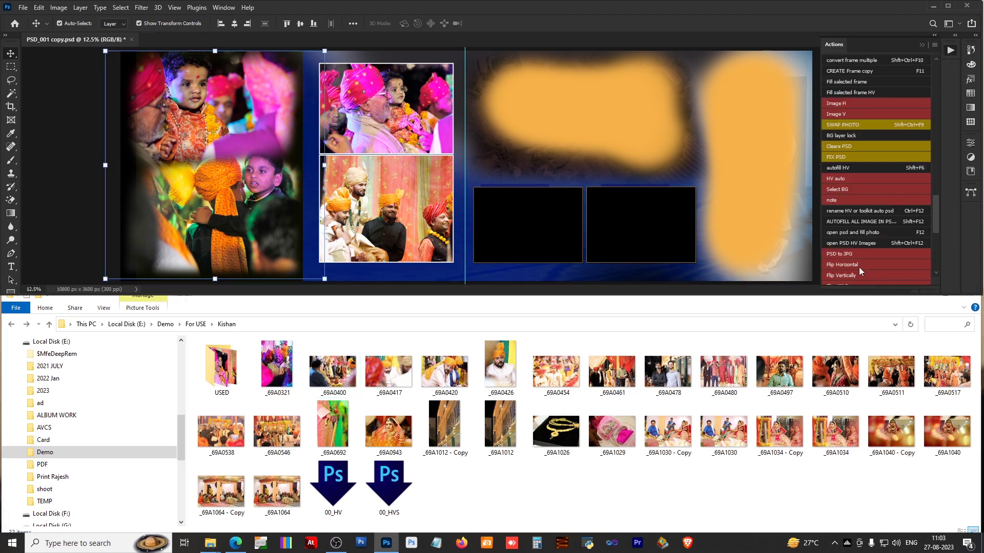
left_click(863, 279)
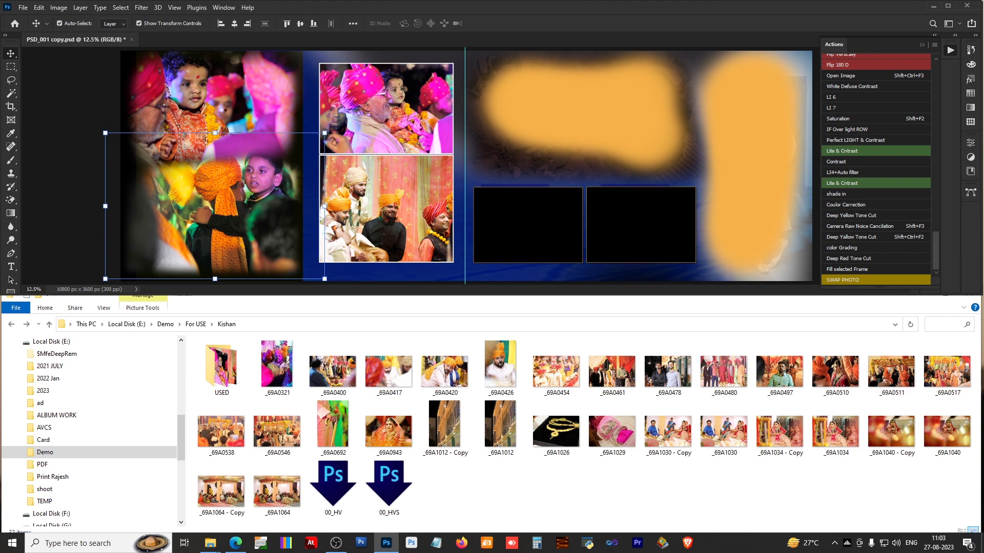
left_click(839, 281)
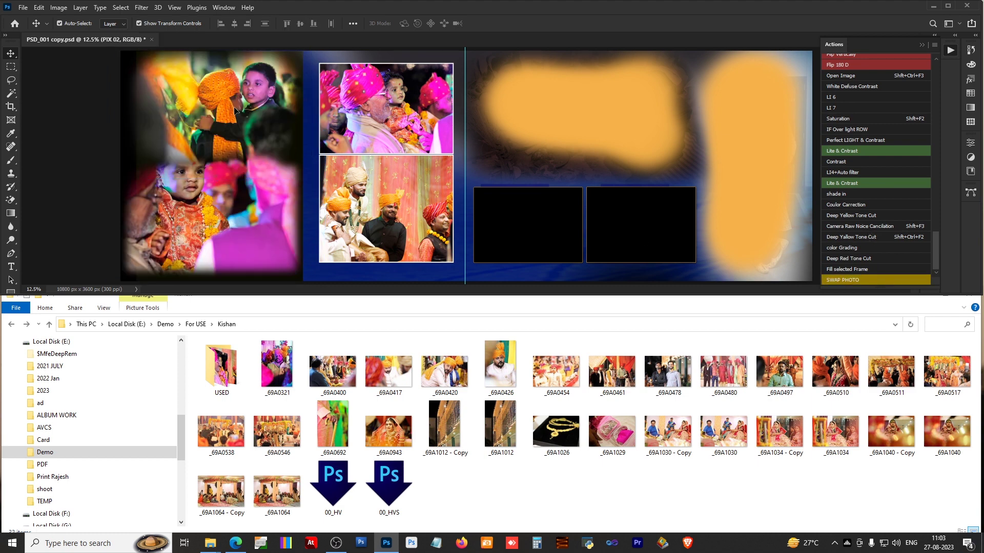
left_click(152, 40)
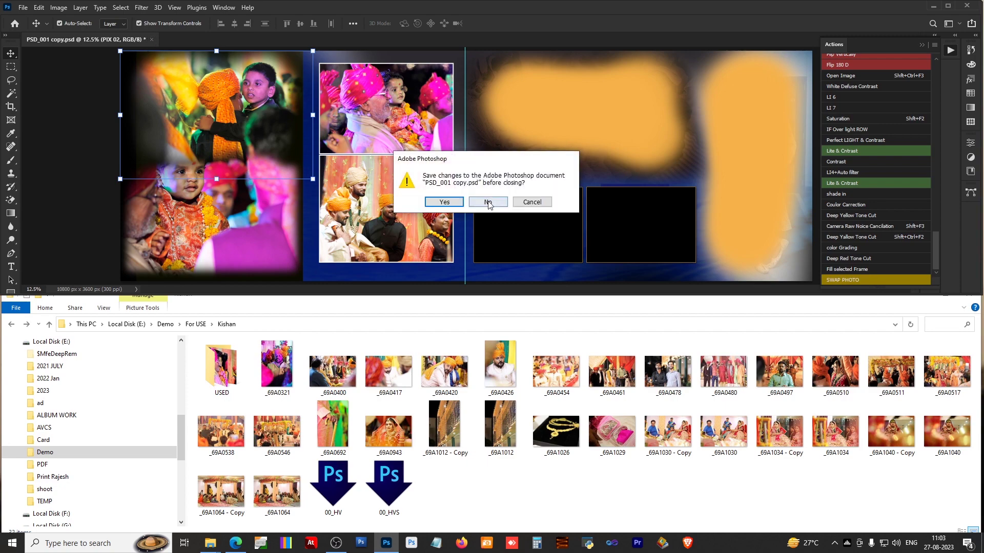
Step: Close PSD_001 copy.psd without saving, open PSD_007 copy.psd from Recent and select its left frames
left_click(488, 200)
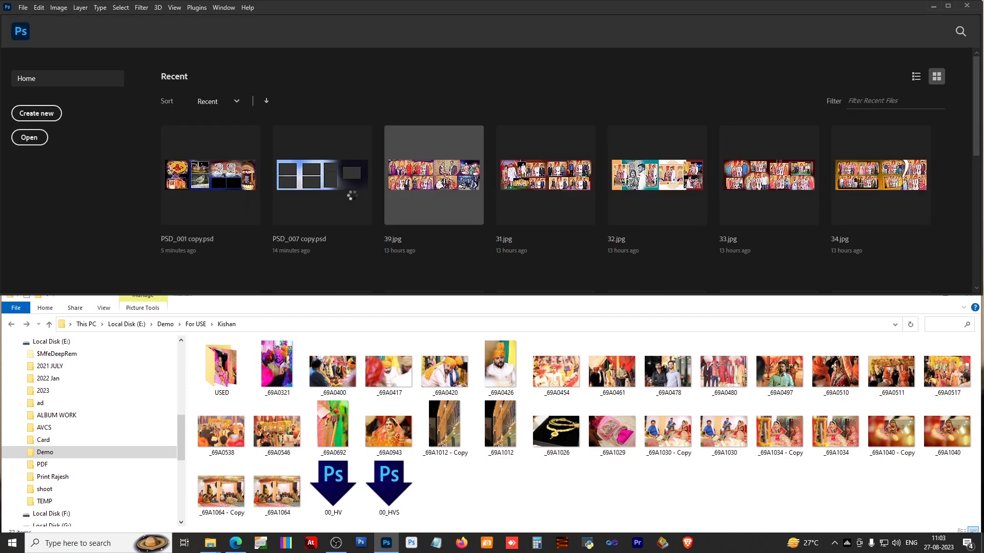
left_click(347, 192)
left_click(368, 148, "shift")
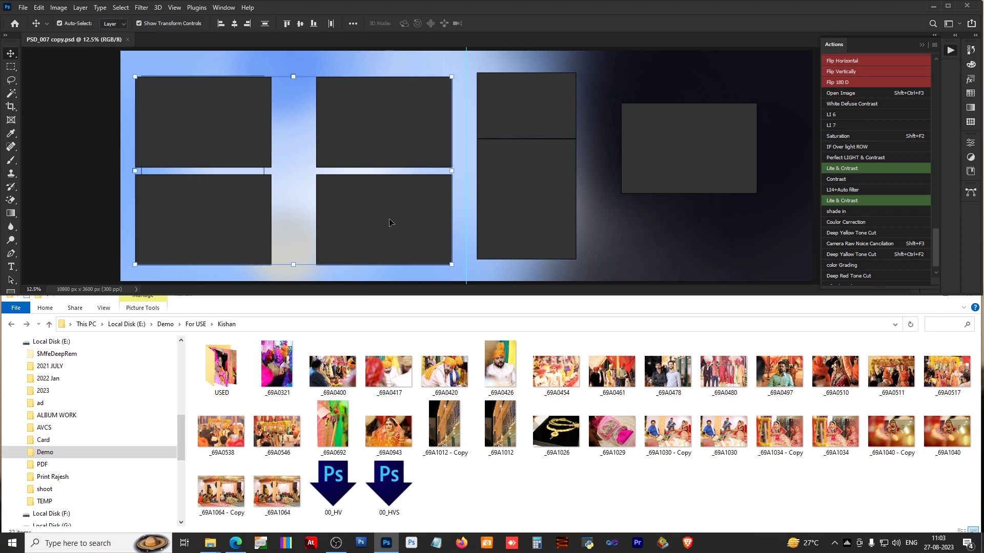
left_click(339, 369)
Step: Drop photos _69A0400, _69A0417, _69A0420 and _69A0454 onto the 00_HVS droplet
left_click(443, 371, "ctrl")
left_click(556, 370, "ctrl")
left_click(389, 371, "ctrl")
left_click(500, 371, "ctrl")
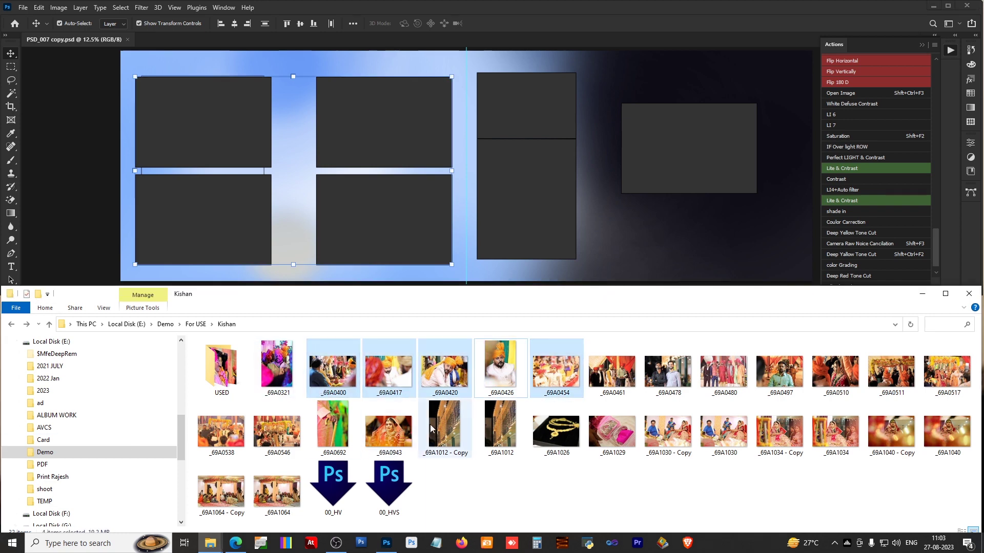
left_click_drag(383, 365, 391, 485)
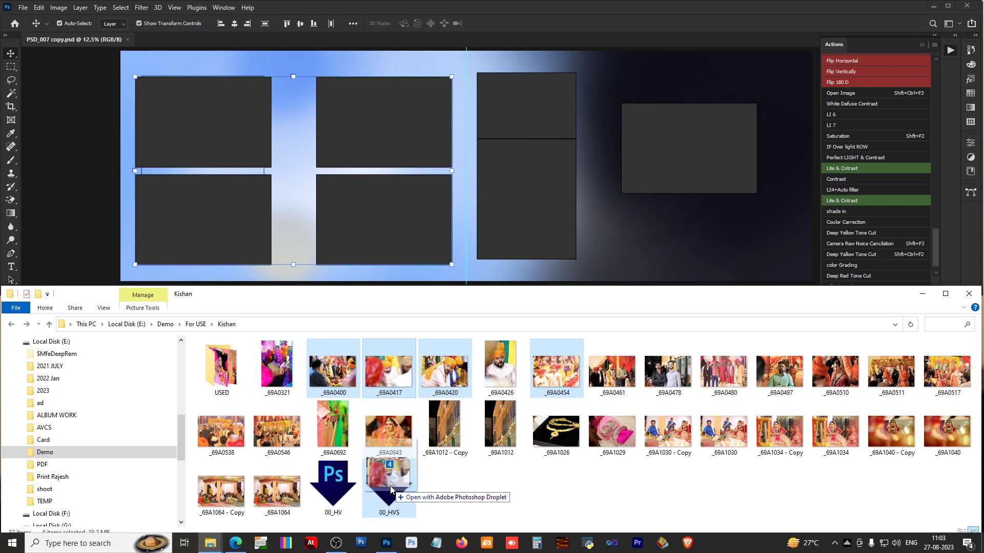
left_click_drag(392, 485, 389, 485)
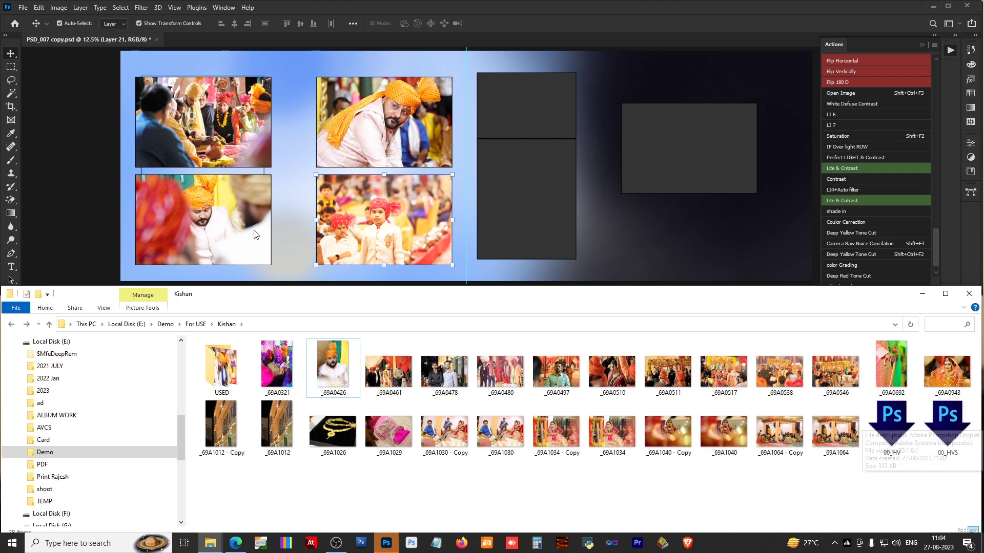
Step: Put the used photos from USED back into Kishan and select the spread's top-left frame
left_click(224, 118)
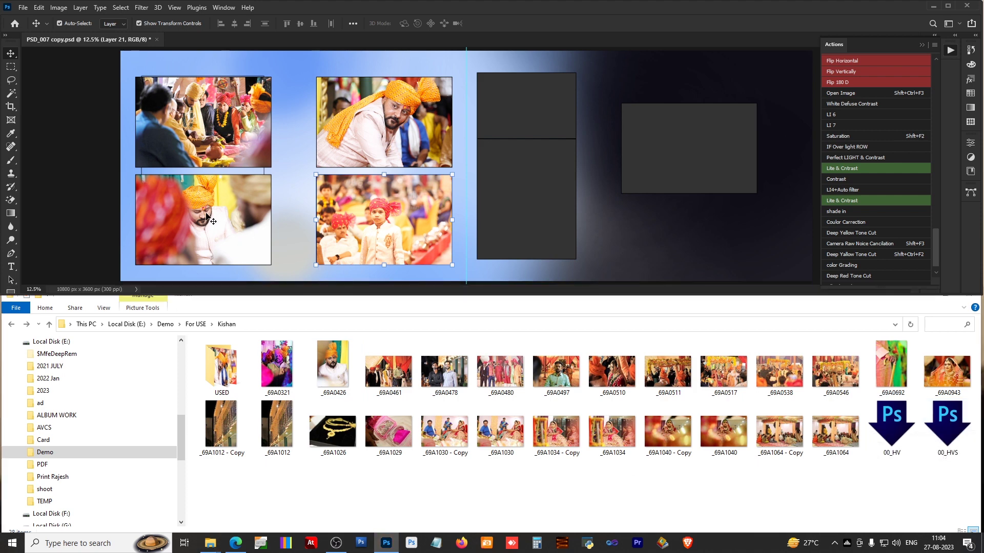
double_click(219, 363)
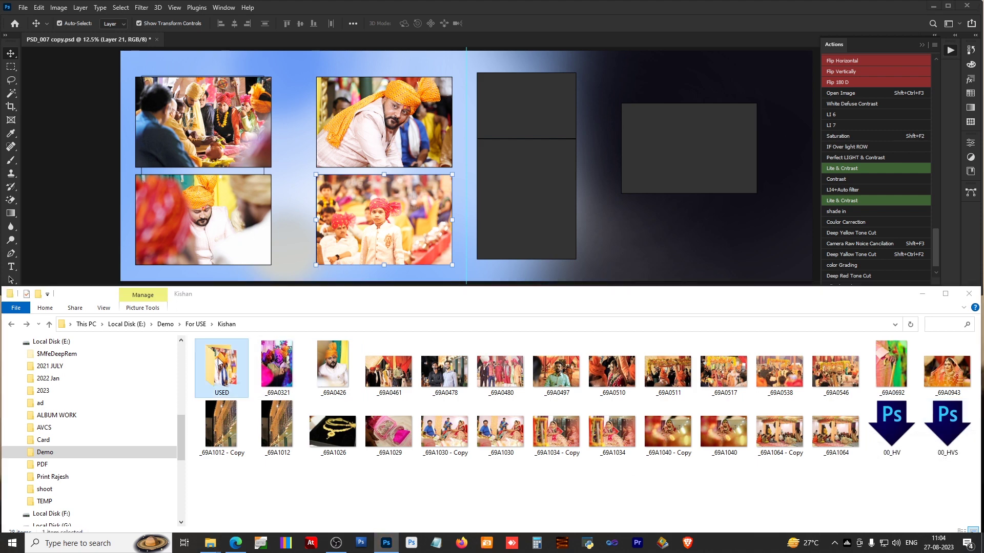
mouse_move(228, 407)
left_mouse_down()
mouse_move(520, 335)
mouse_move(625, 326)
left_mouse_up()
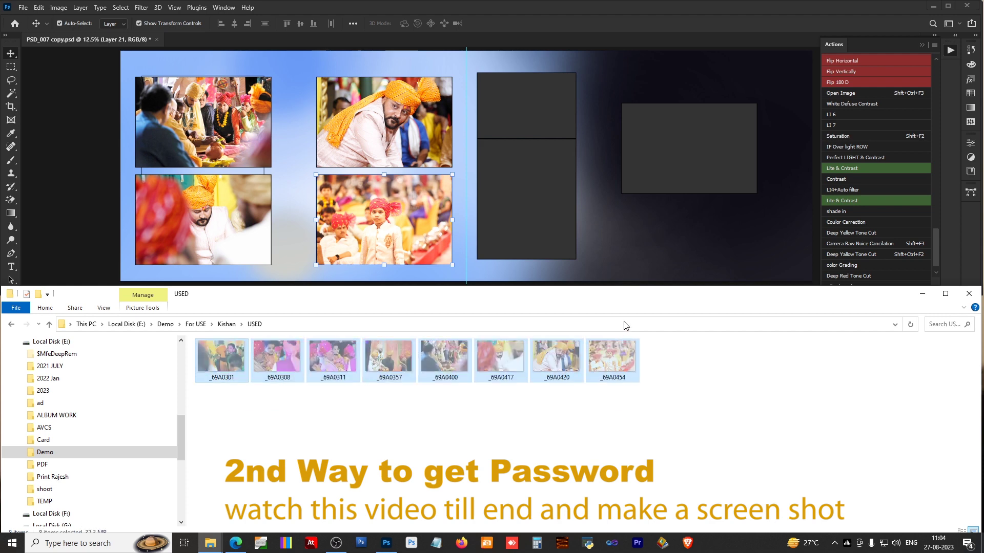
key("BackSpace")
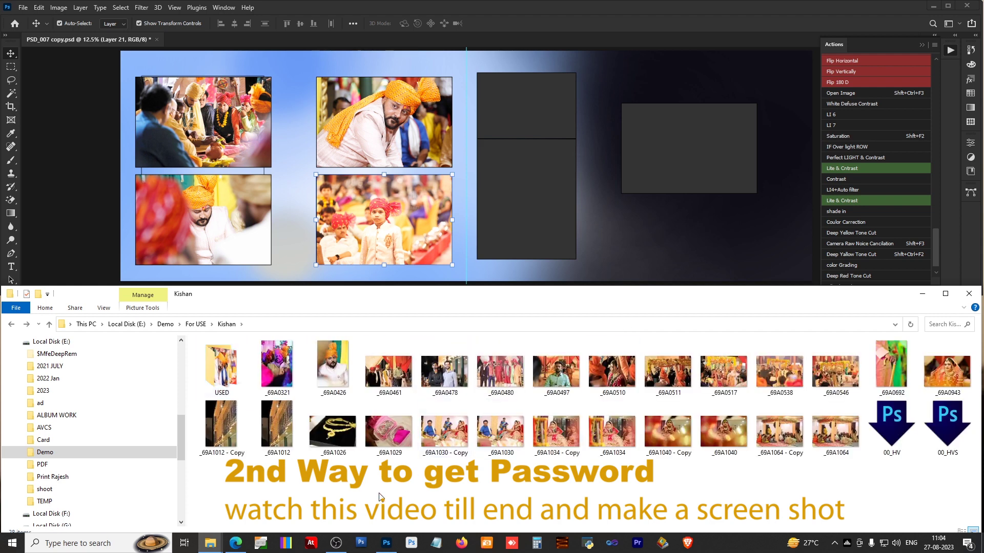
key("ctrl+v")
left_click(190, 115)
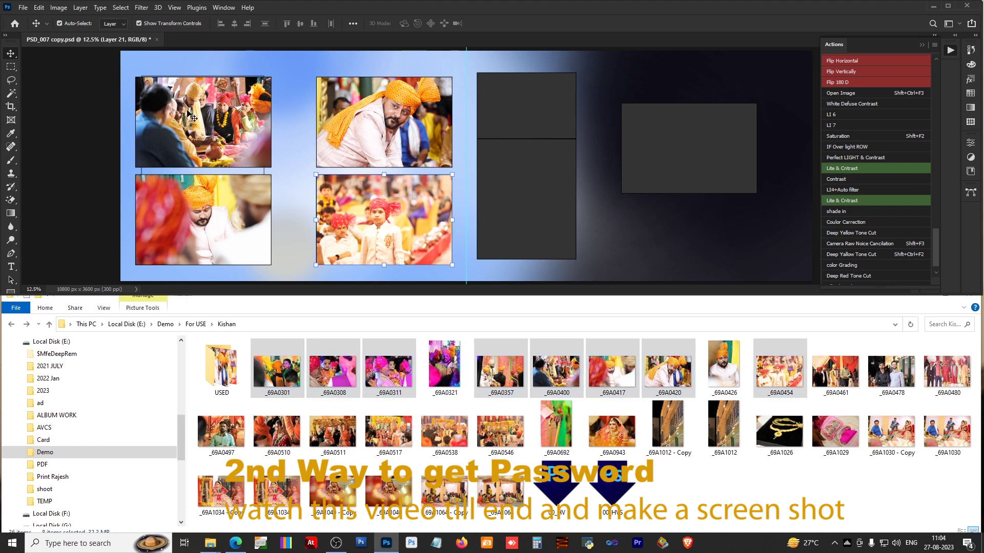
left_click(222, 163)
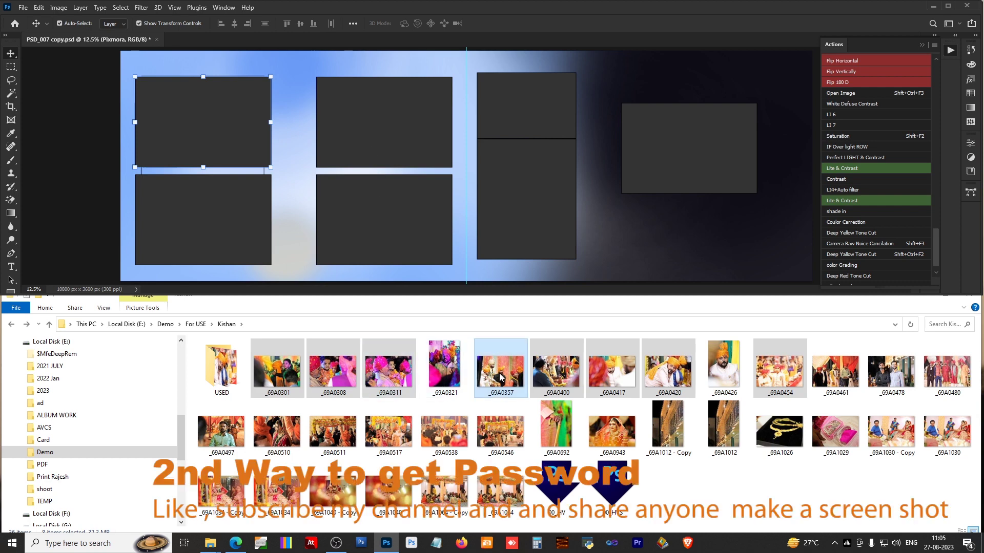
Step: Fill the left-page frames with _69A0301, _69A0308, _69A0311 and _69A0357 via the 00_HV droplet
left_click(229, 228, "shift")
left_click(374, 155, "shift")
left_click(386, 223, "shift")
left_click(388, 371, "shift")
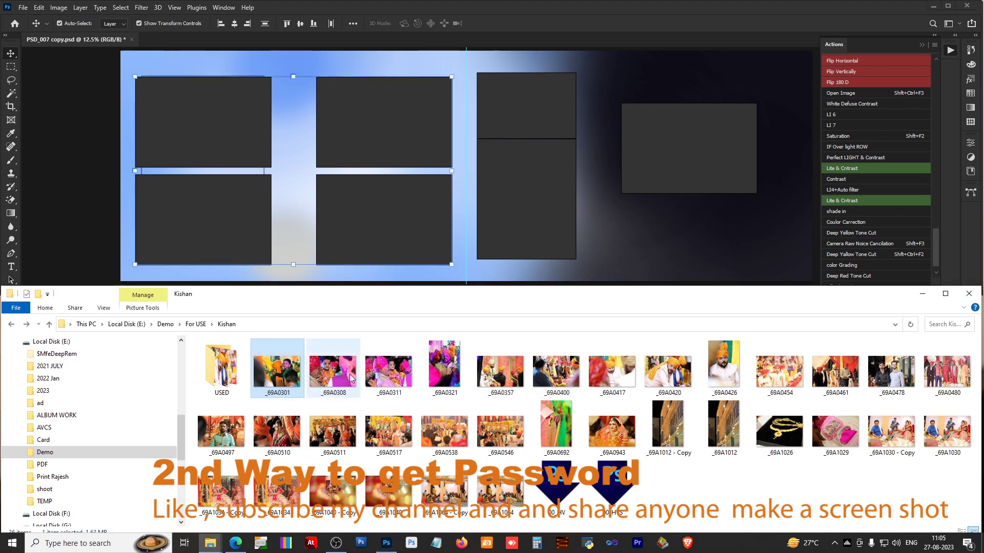
left_click(509, 377, "ctrl")
left_click_drag(374, 388, 561, 494)
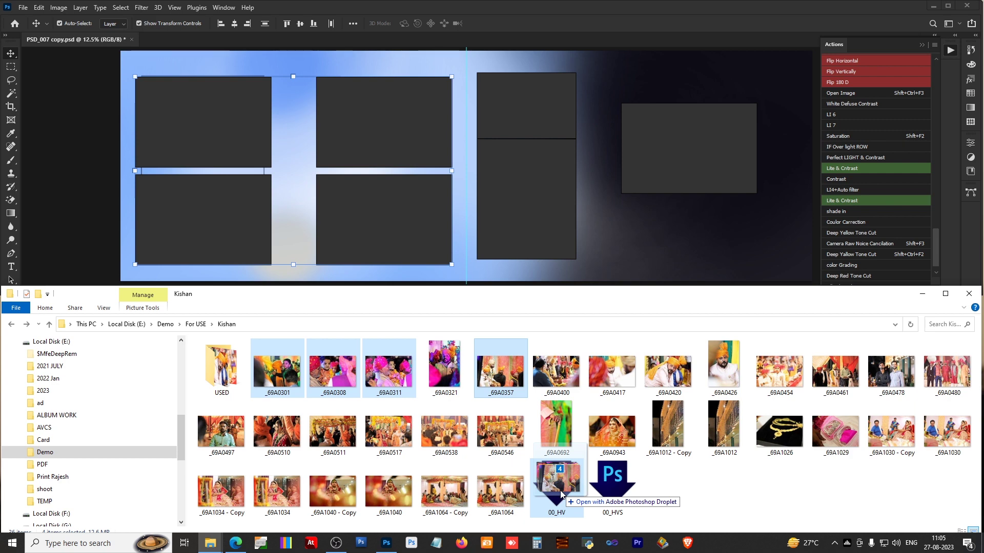
left_click_drag(561, 495, 560, 493)
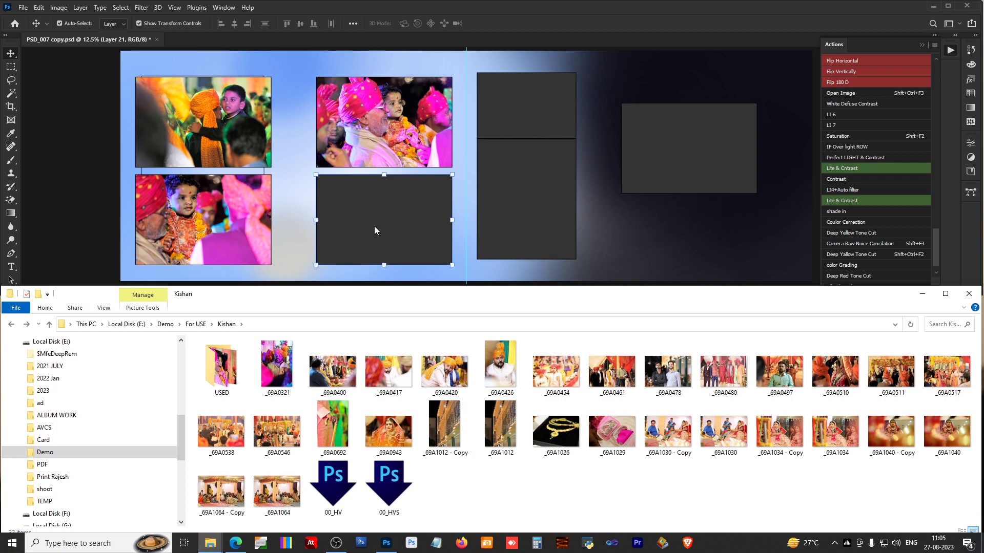
Step: Clear the four placed photos and move the empty frames to the spread's left side
left_click(361, 198)
left_click(364, 144, "shift")
left_click(229, 229, "shift")
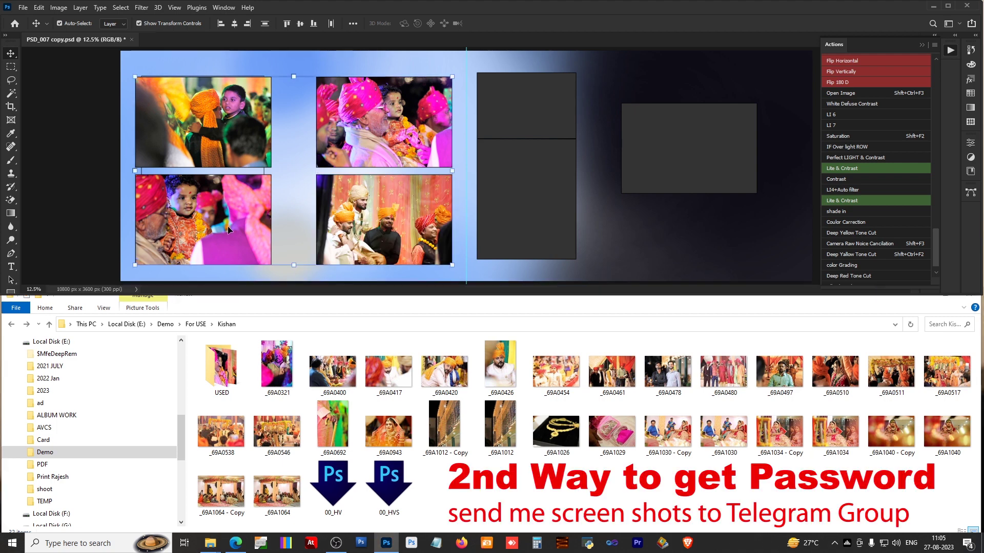
key("Delete")
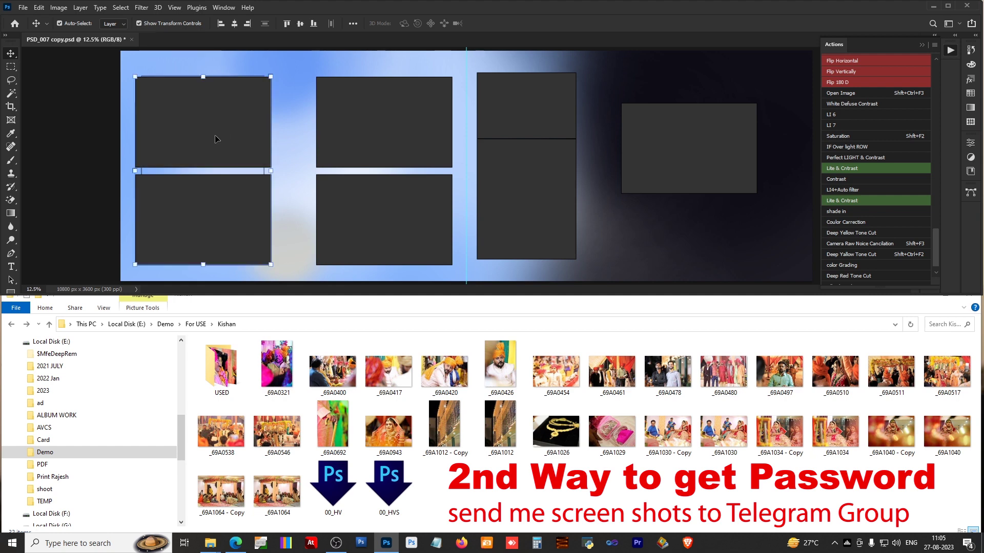
left_click_drag(215, 139, 380, 217)
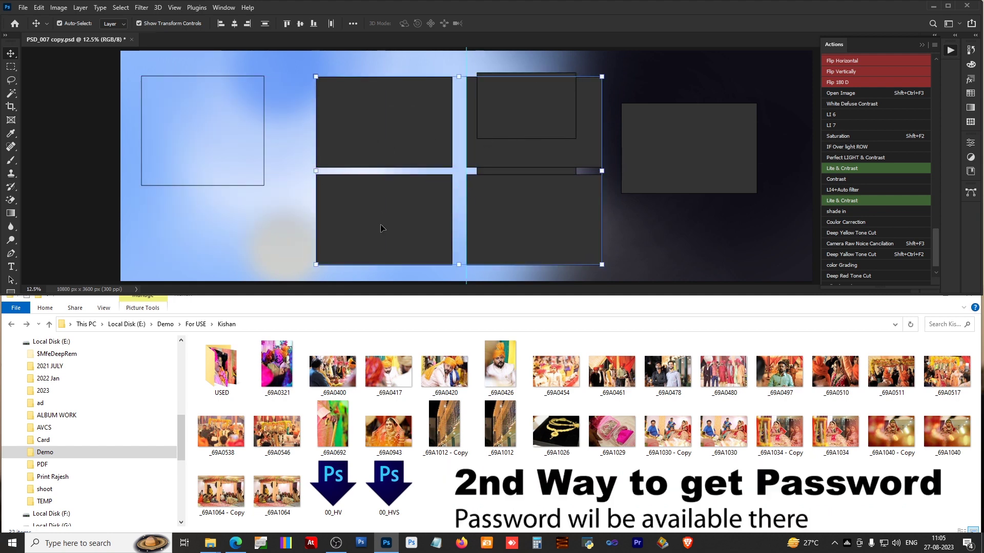
mouse_move(410, 142)
left_mouse_down()
mouse_move(222, 143)
mouse_move(235, 143)
left_mouse_up()
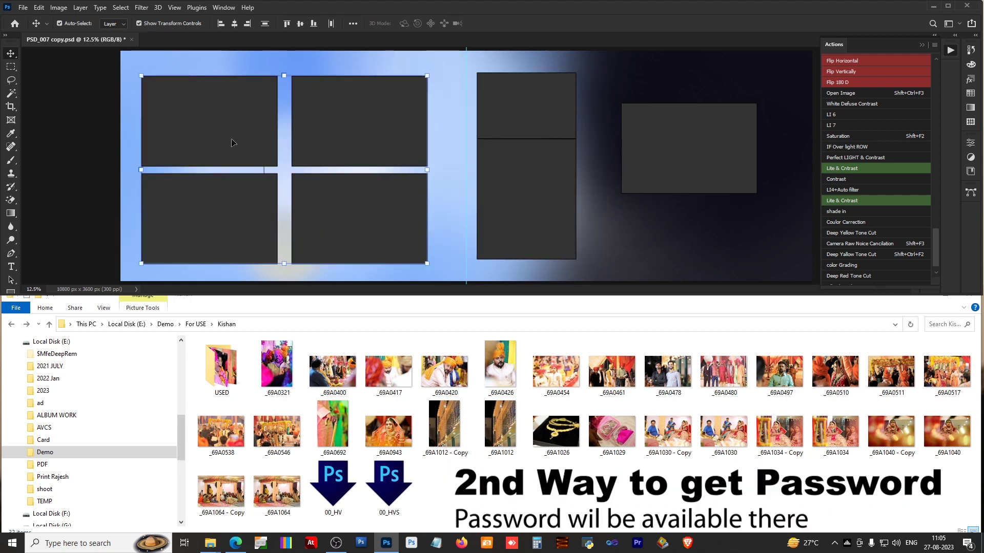
Step: Select all four left-page frame layers through the layer pick lists
right_click(336, 135)
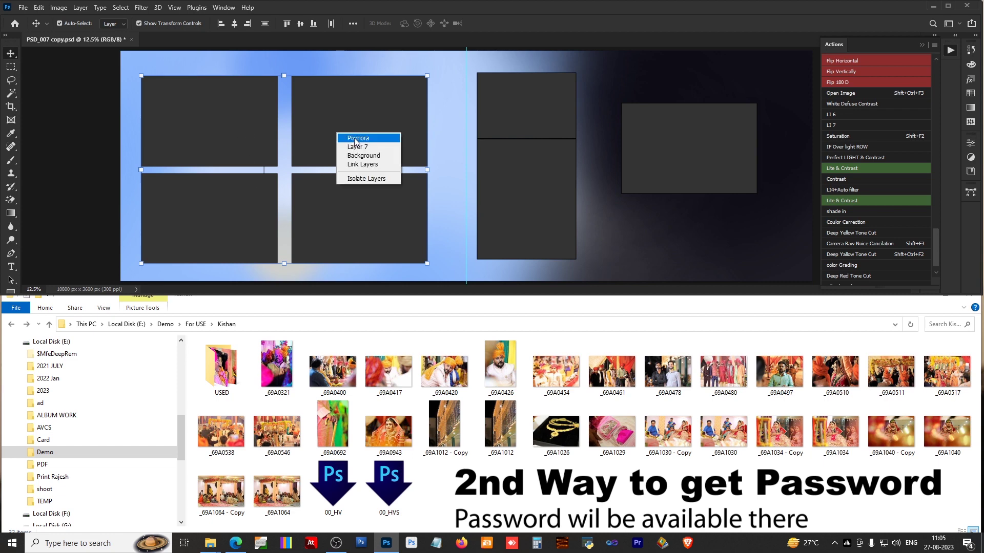
left_click(354, 139)
right_click(221, 129)
left_click(239, 140)
left_click(356, 125, "shift")
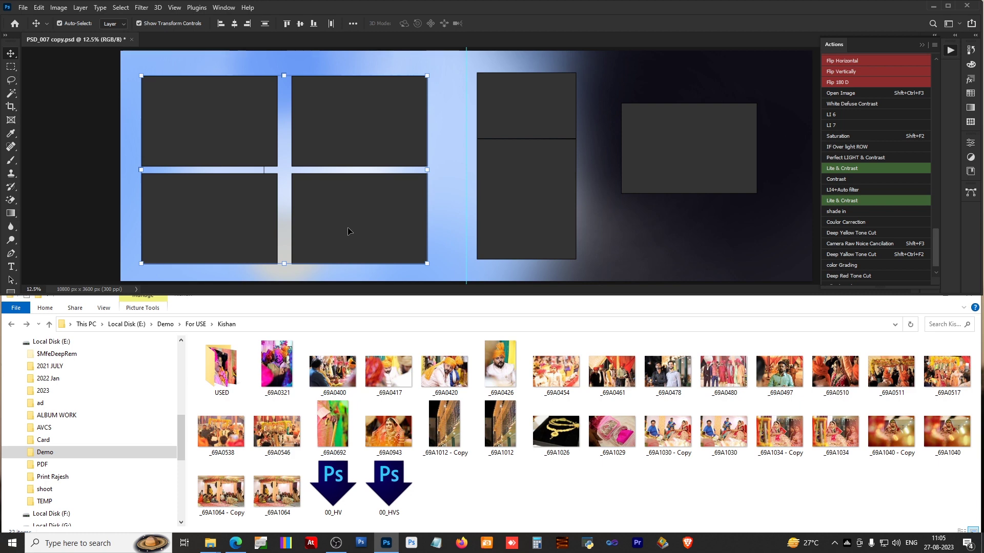
Step: Move the four previously used photos from USED back into the Kishan folder
double_click(236, 379)
left_click_drag(223, 402, 459, 324)
key("BackSpace")
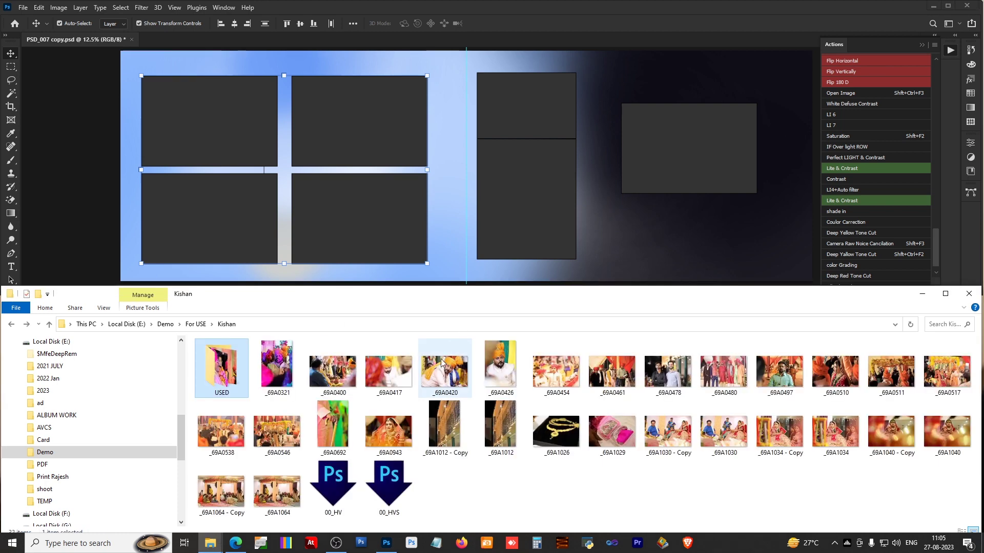
key("ctrl+v")
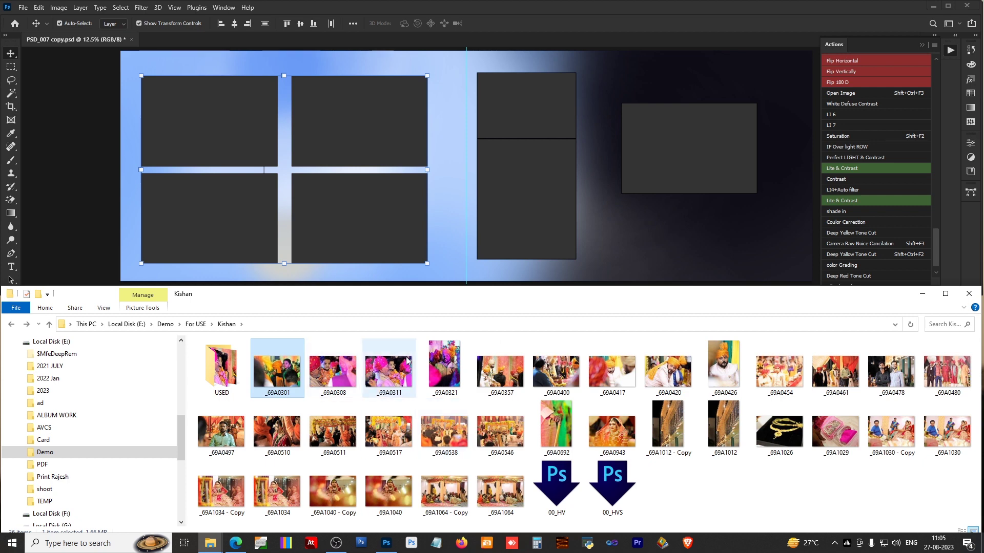
Step: Run four photos including _69A0308, _69A0311 and _69A0357 through the 00_HV droplet, then collapse the actions list
left_click(329, 370, "ctrl")
left_click(388, 371, "ctrl")
left_click(501, 371, "ctrl")
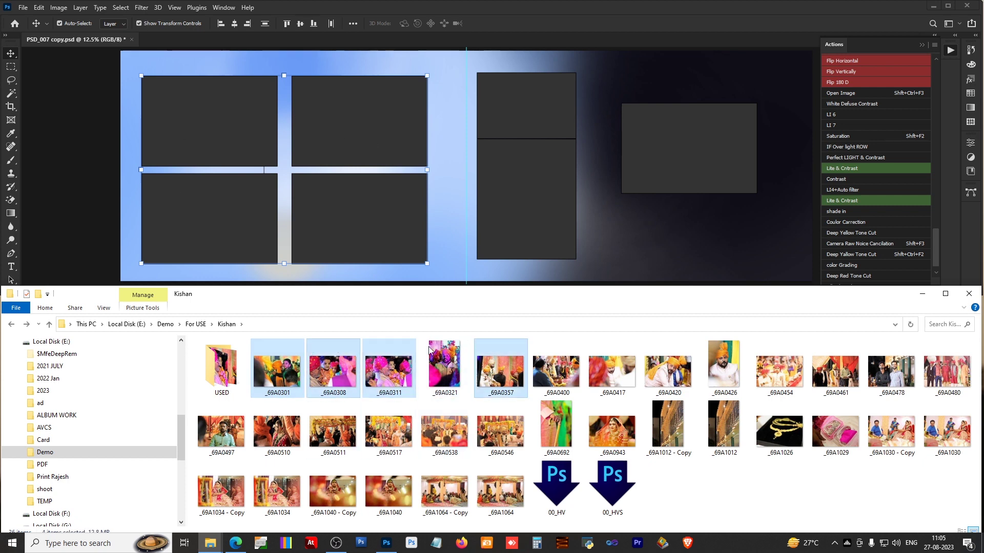
left_click_drag(494, 370, 568, 489)
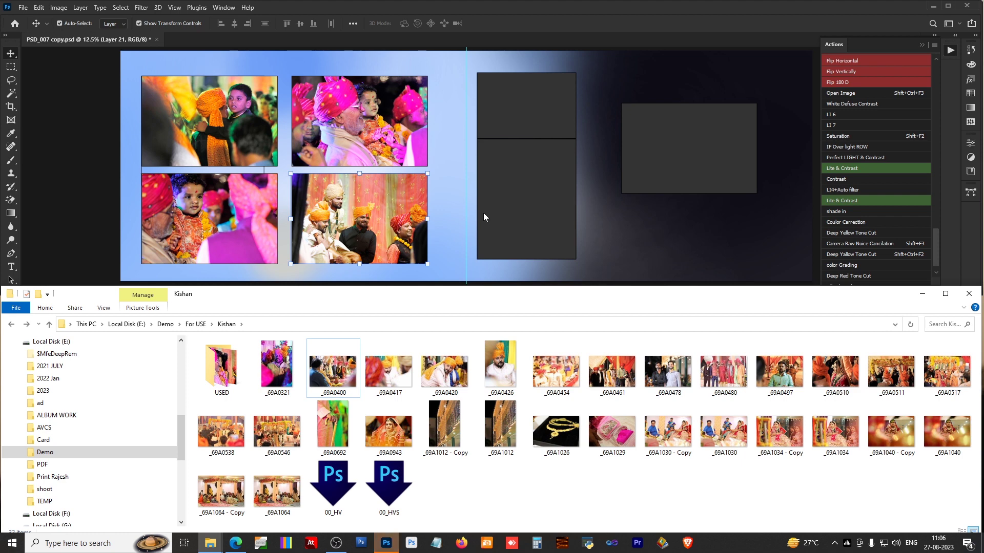
left_click(921, 44)
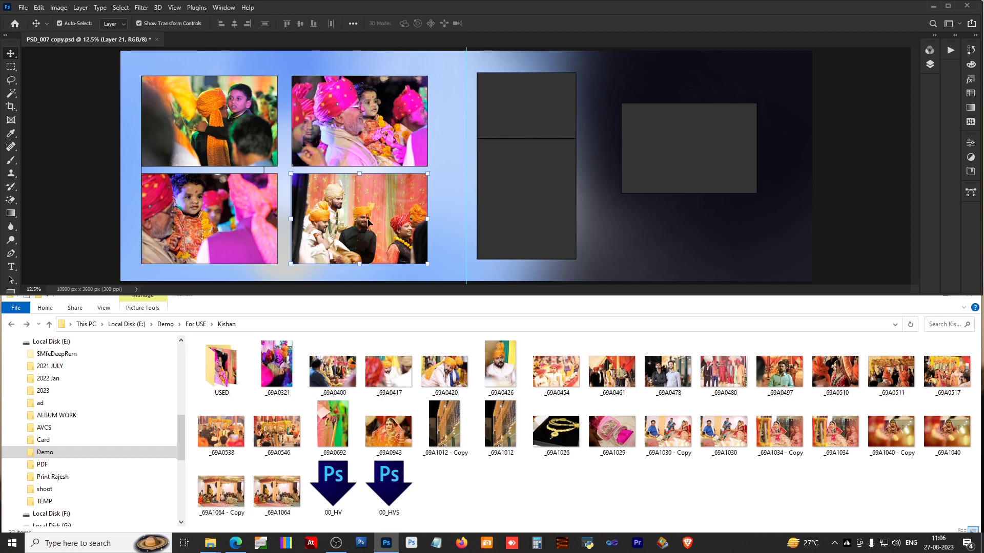
Step: Clear the photos from the left-page frames and select all six frames
left_click(338, 129)
left_click(230, 220, "shift")
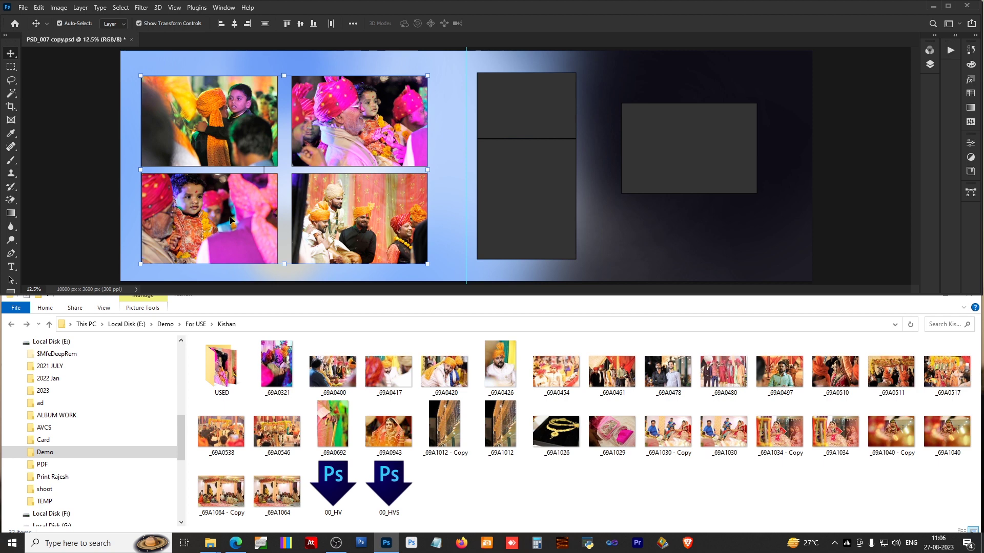
key("Delete")
left_click(326, 220)
key("Delete")
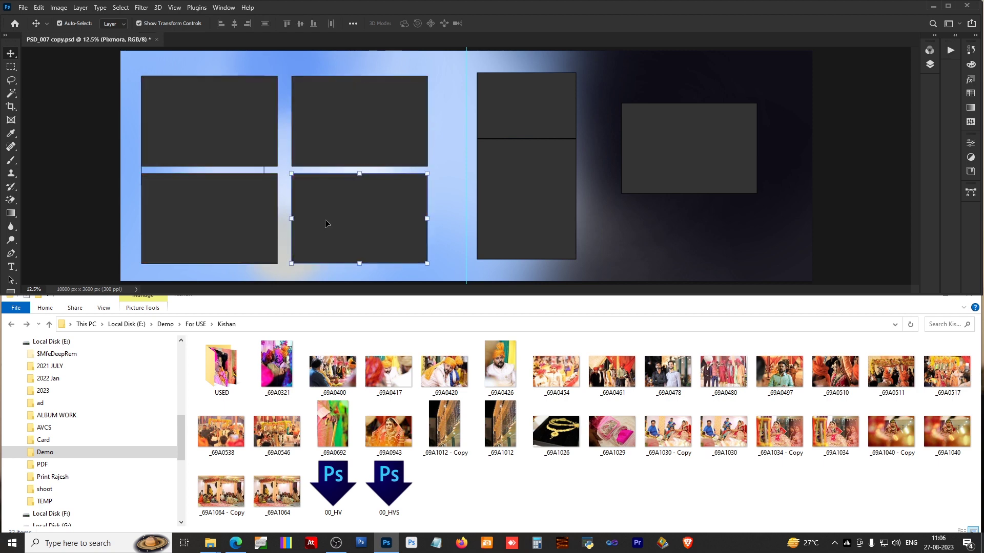
left_click(221, 113, "shift")
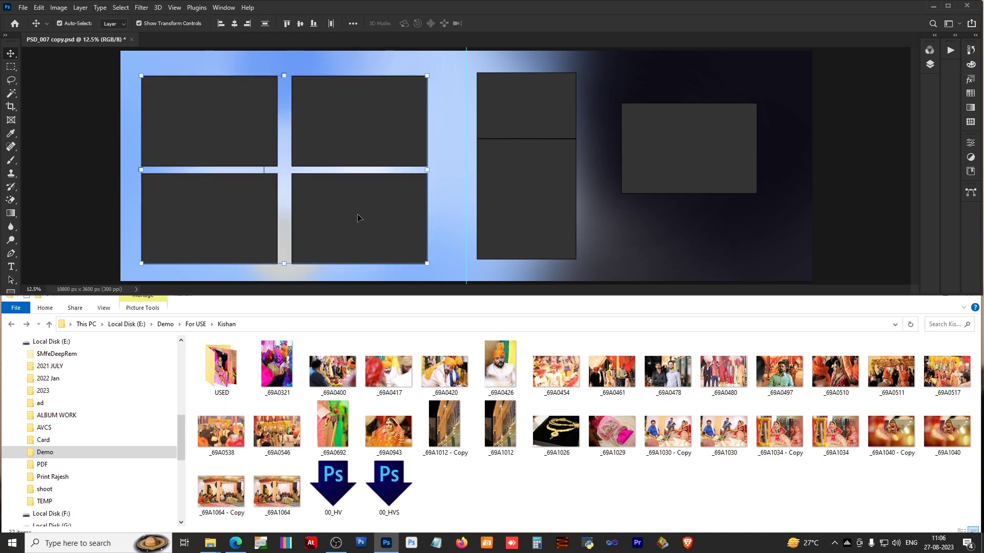
left_click(533, 110, "shift")
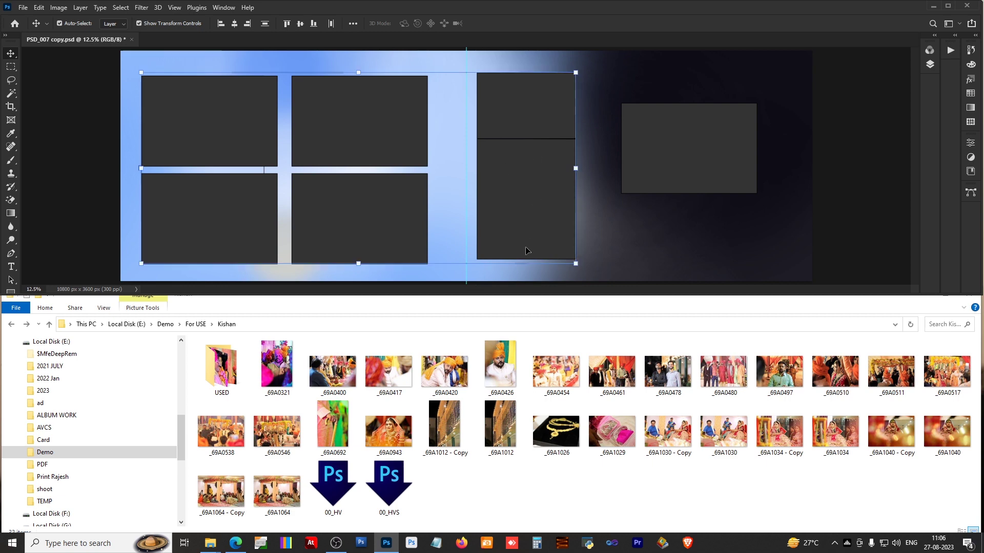
Step: Mirror the frame layout horizontally
left_click(280, 378)
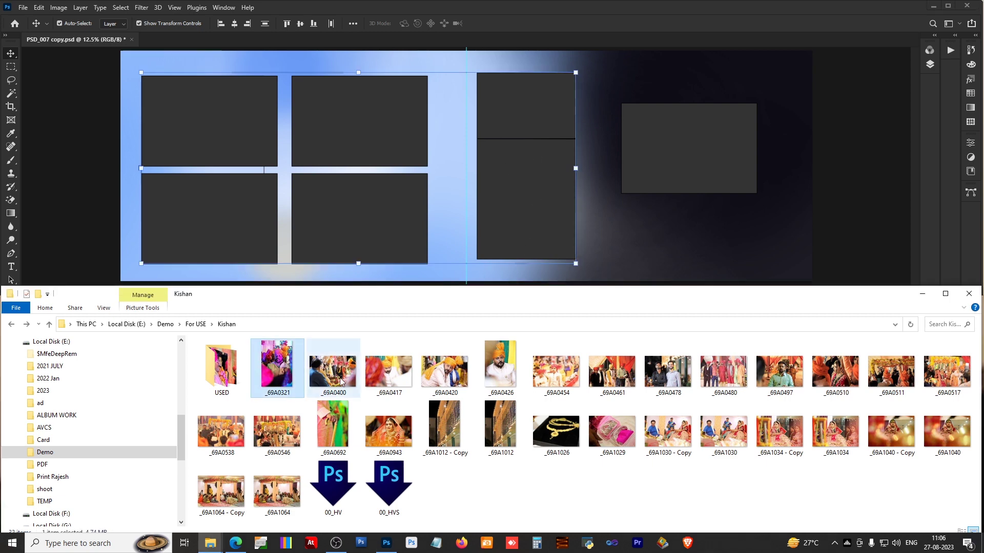
left_click_drag(286, 357, 507, 190)
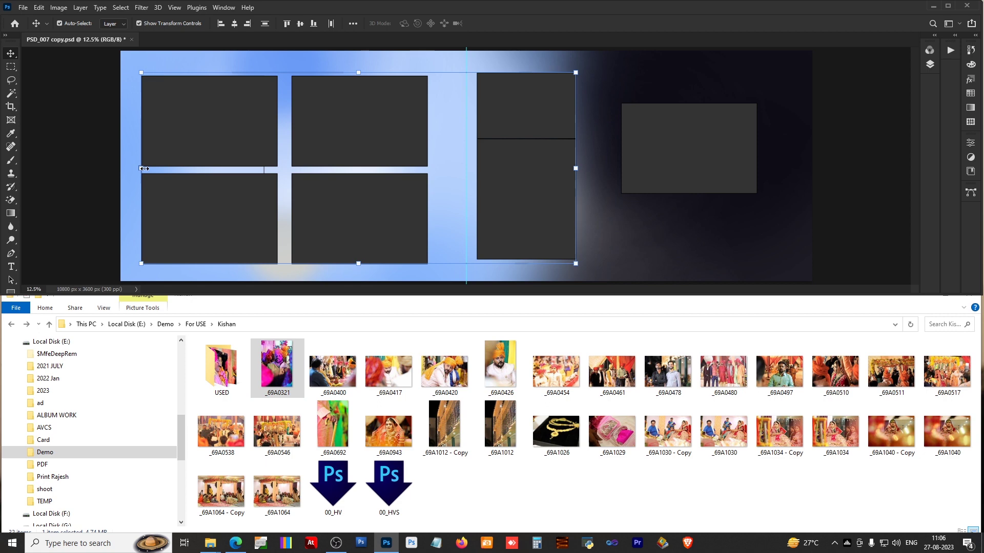
right_click(224, 138)
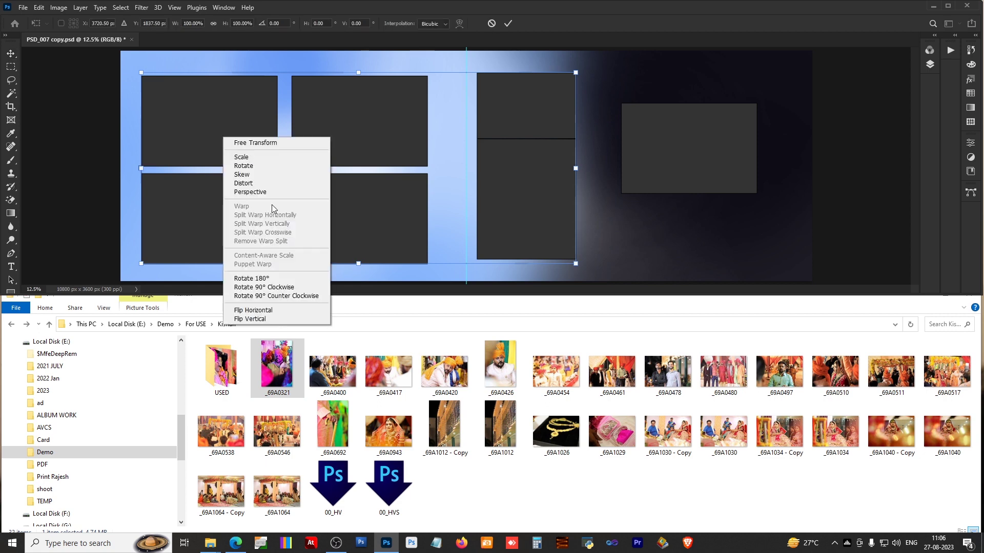
left_click(272, 313)
key("Return")
Step: Shift the upper-right and lower-right frames slightly to the right
left_click(263, 174)
left_click(233, 153)
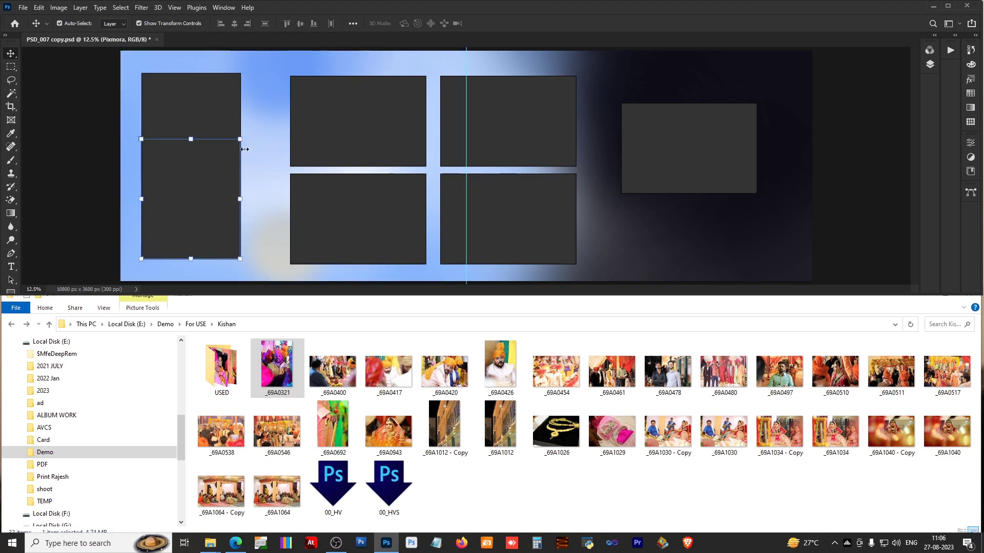
left_click(307, 113)
left_click(522, 122)
left_click(524, 201, "shift")
left_click_drag(520, 132, 558, 127)
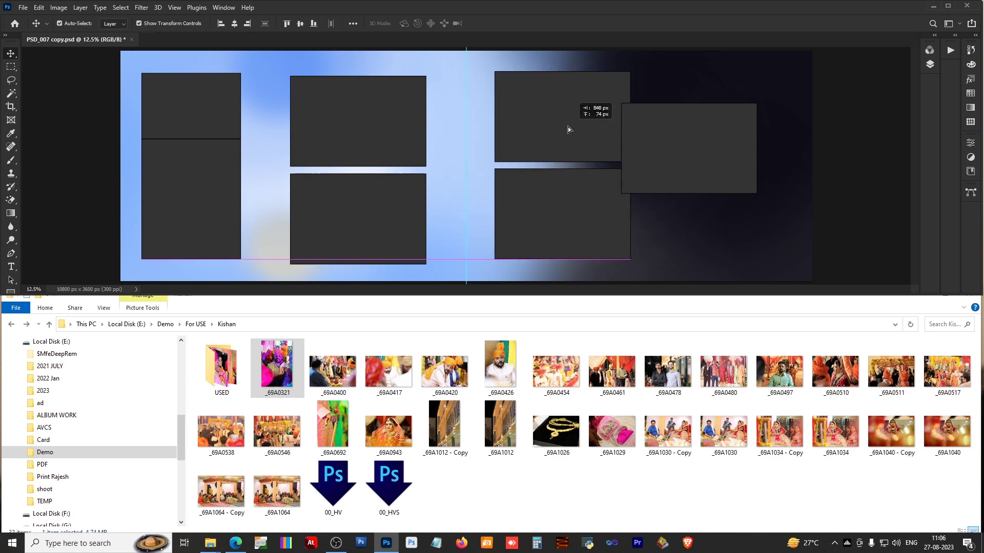
Step: Enlarge the two middle frames to 2866 px wide
left_click(335, 135)
left_click(344, 206, "shift")
left_click_drag(420, 80, 450, 81)
left_click_drag(438, 171, 451, 170)
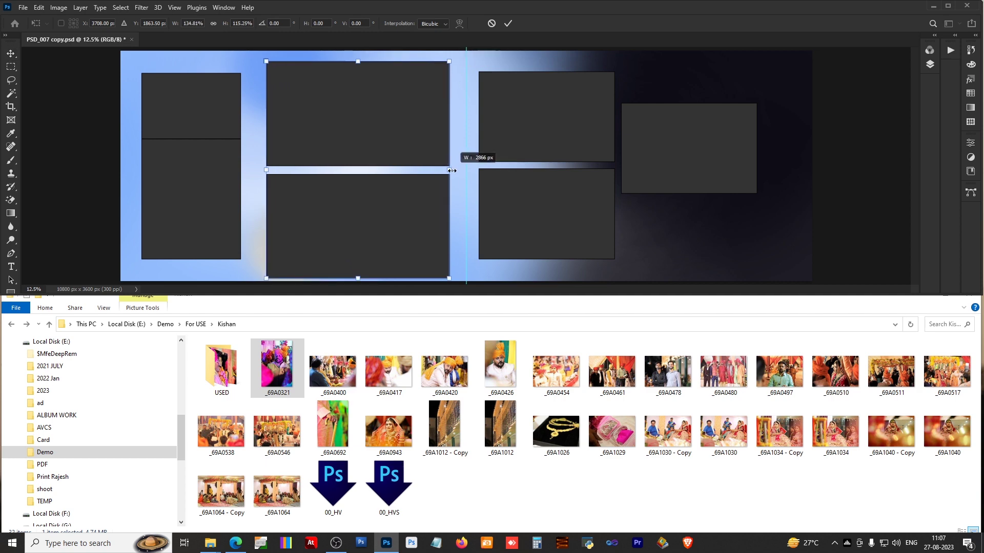
type("370")
key("Return")
Step: Flip the two left frames vertically and nudge the lower-left frame down
left_click(203, 113)
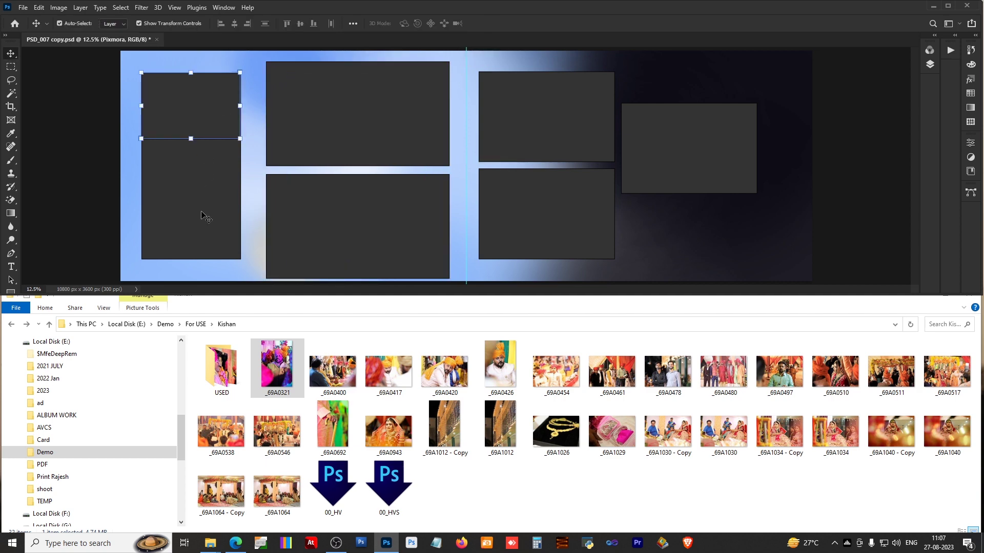
left_click(185, 172, "shift")
key("ctrl+t")
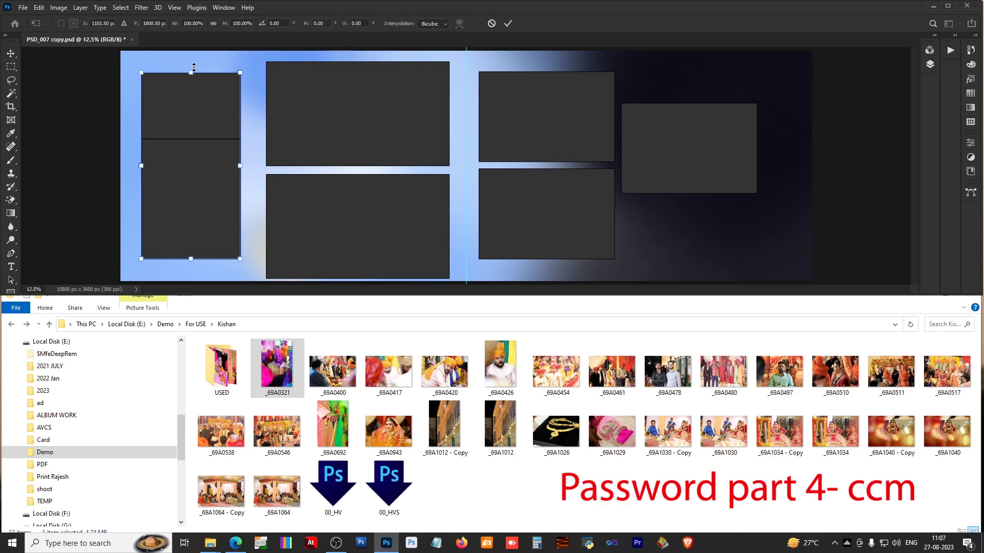
right_click(194, 67)
left_click(220, 251)
key("Return")
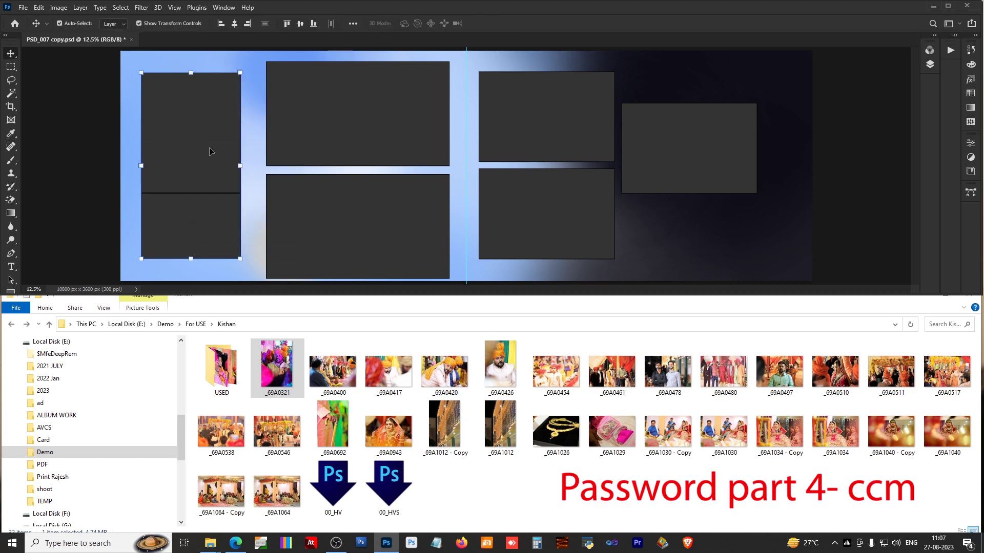
left_click(207, 228)
key("shift+Down")
key("shift+Down")
key("shift+Down")
key("shift+Down")
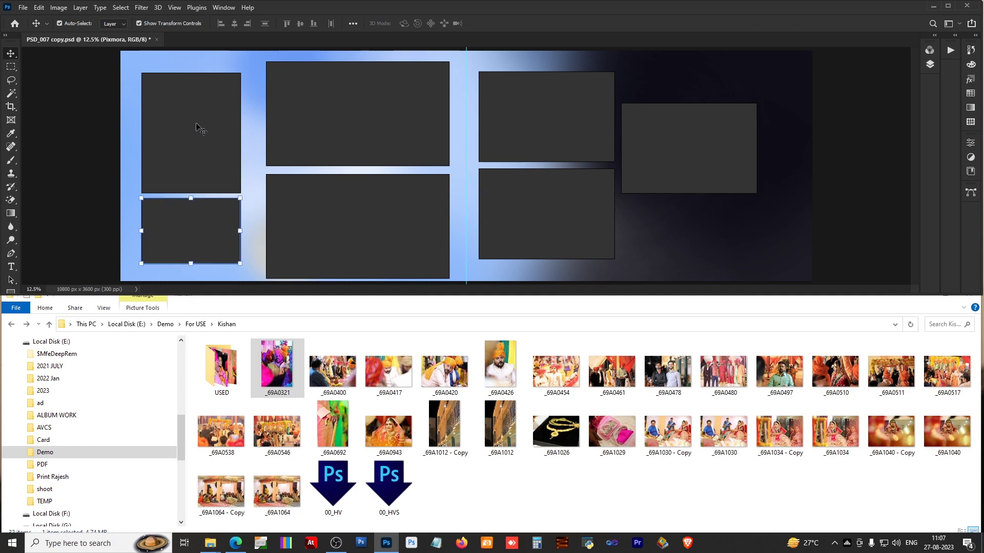
Step: Select all six frames of the rearranged layout
left_click(196, 127, "shift")
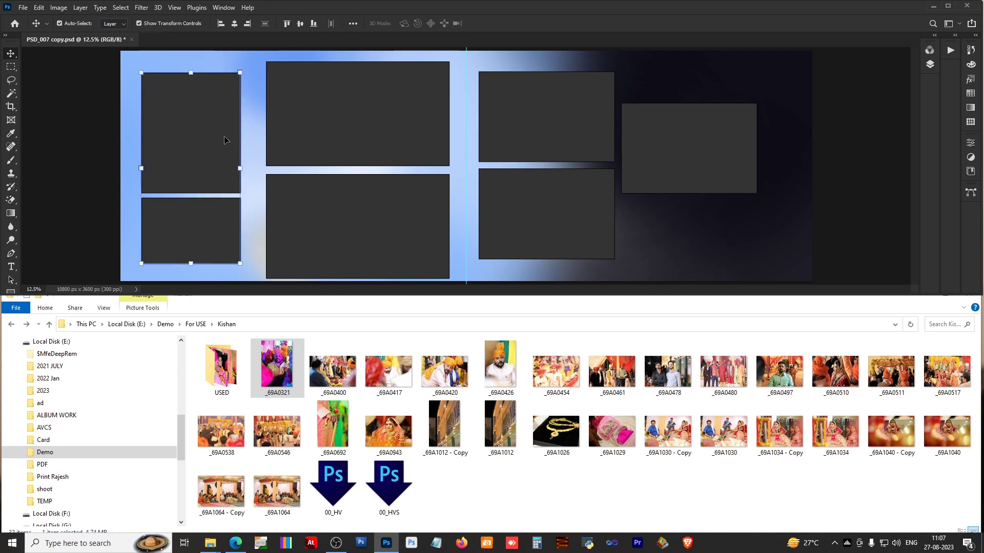
left_click(305, 121, "shift")
left_click(321, 205, "shift")
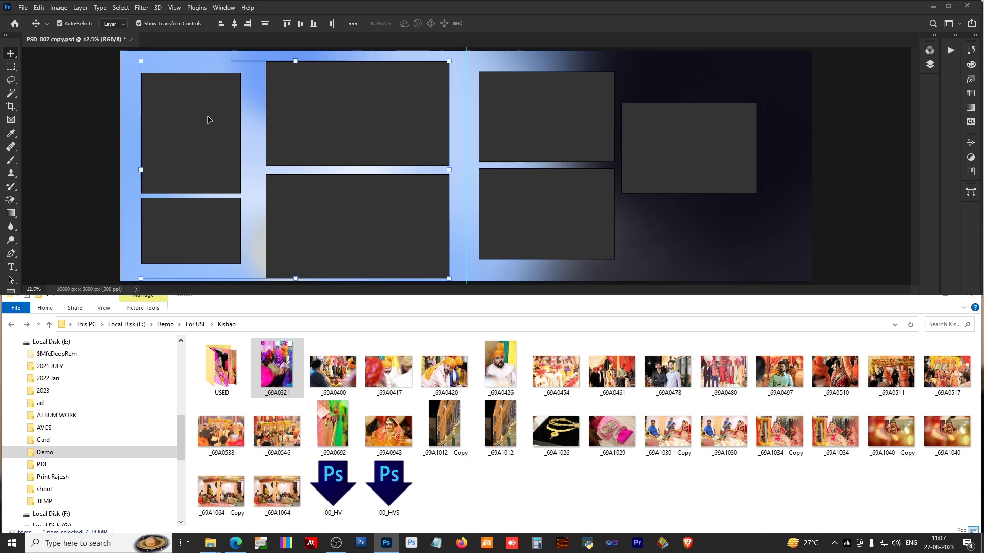
left_click(564, 105, "shift")
left_click(565, 200, "shift")
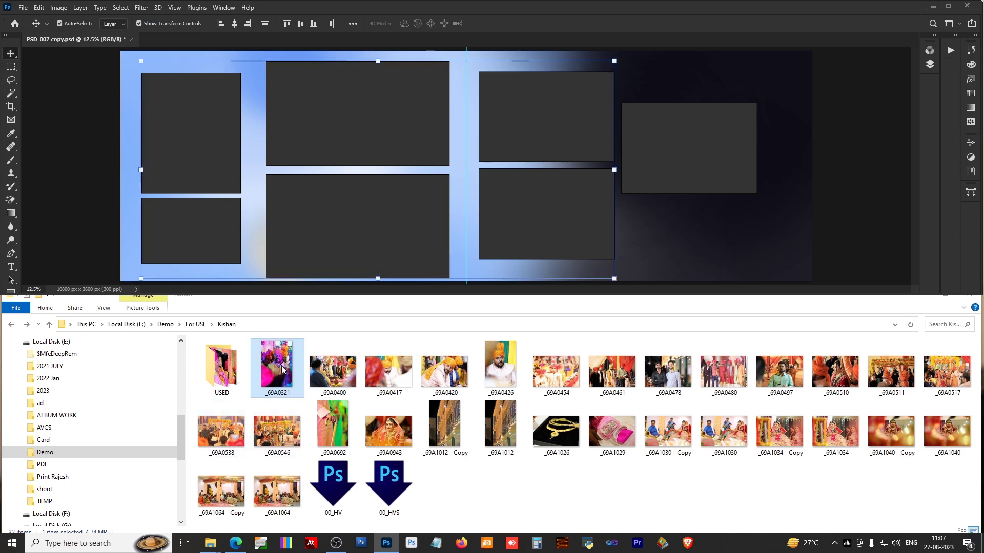
Step: Select photos _69A0400, _69A0417, _69A0420, _69A0454, _69A0461 and _69A0321 and drag them onto the droplet
left_click(332, 369)
left_click(404, 374, "ctrl")
left_click(445, 373, "ctrl")
left_click(556, 376, "ctrl")
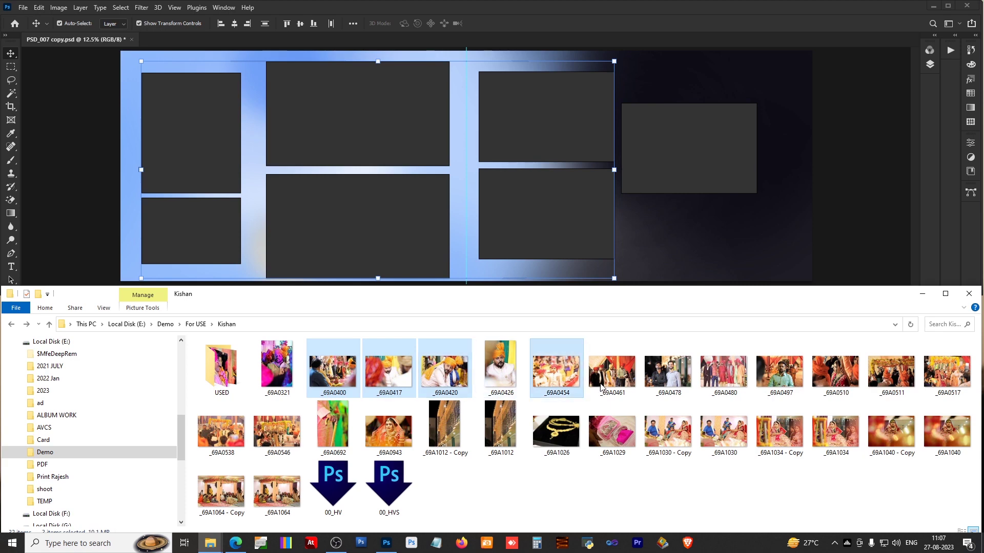
left_click(620, 381, "ctrl")
left_click(269, 371, "ctrl")
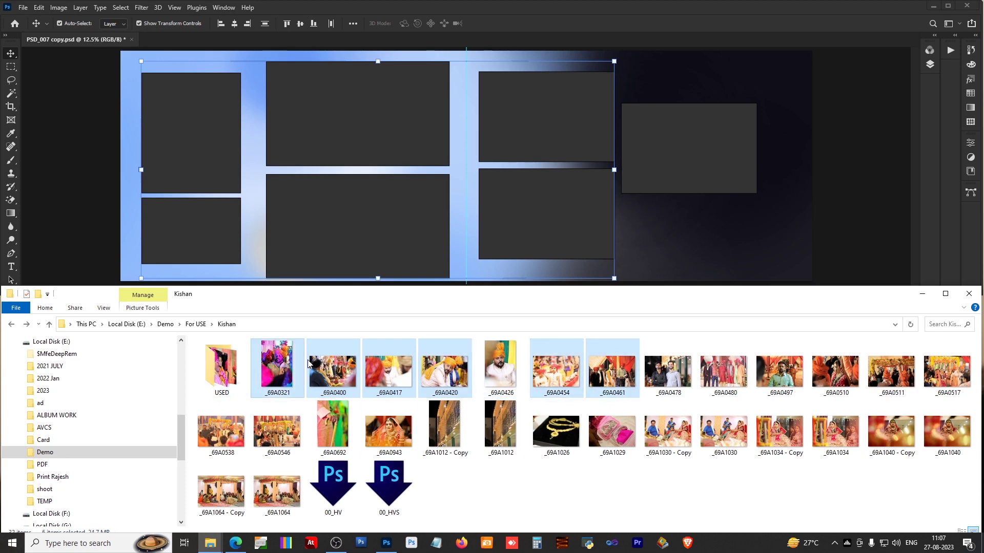
left_click_drag(266, 378, 343, 486)
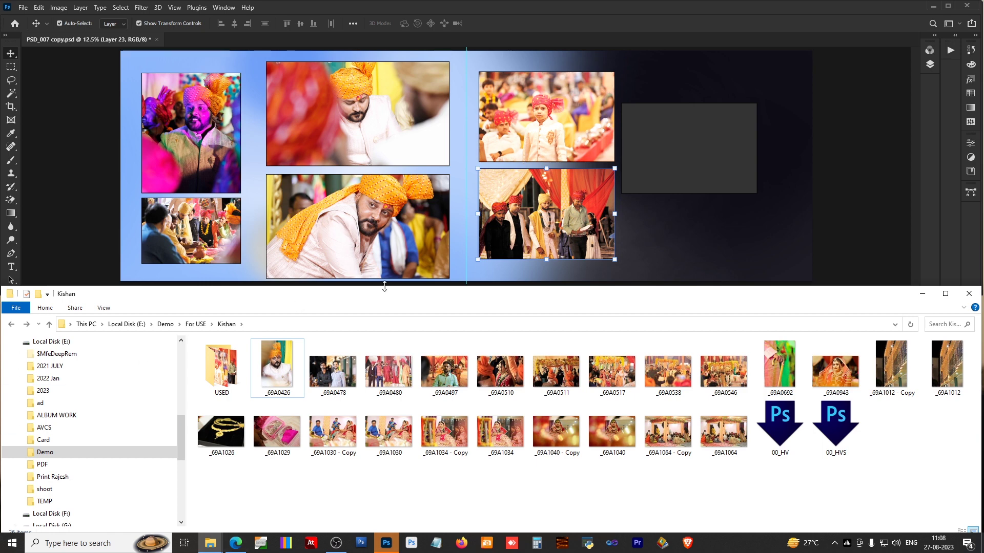
Step: Bring the album template forward, select the top-middle photo layer, and show the Actions panel
left_click(385, 126)
left_click(384, 238)
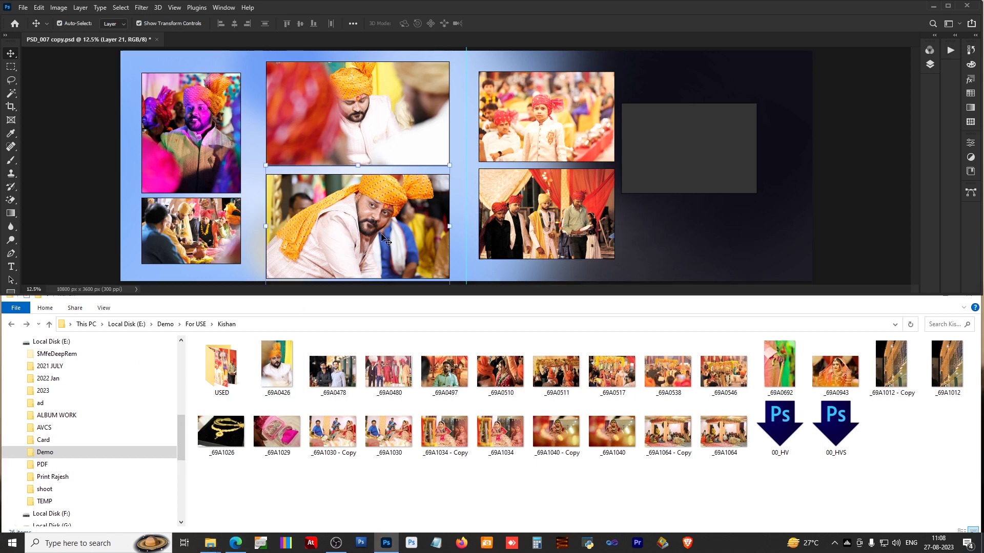
left_click(372, 123)
left_click(950, 50)
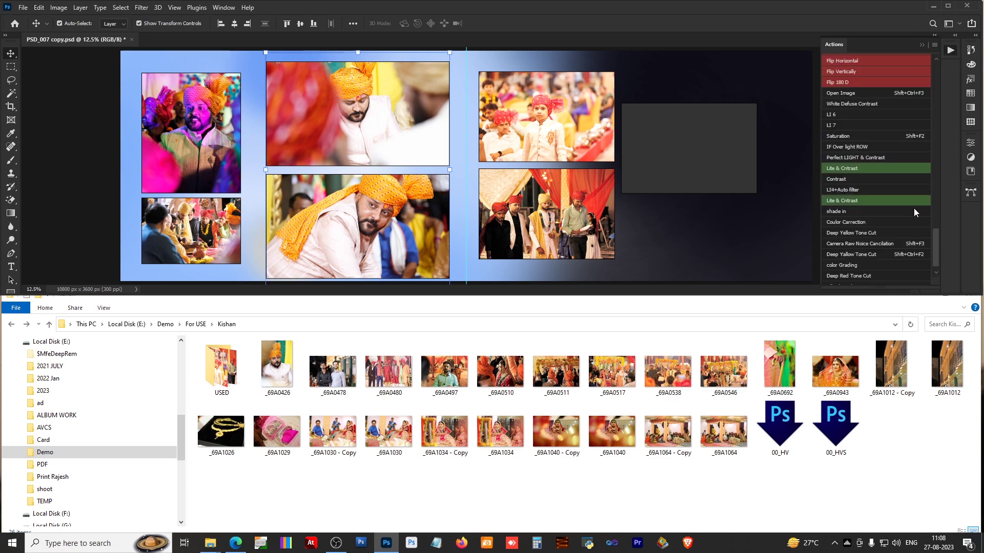
Step: Run the SWAP PHOTO action on the two middle photos, then quit Photoshop
left_click_drag(931, 232, 935, 263)
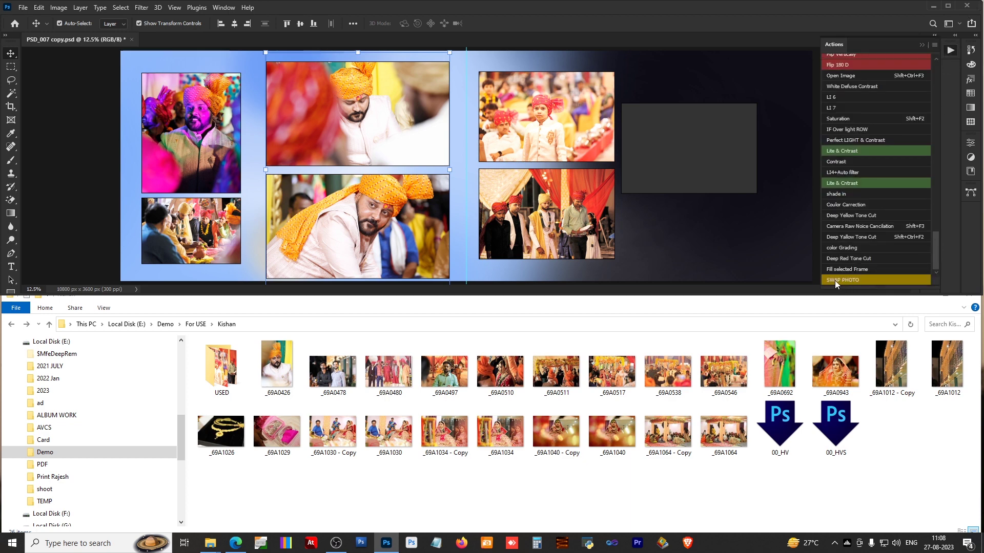
left_click(852, 280)
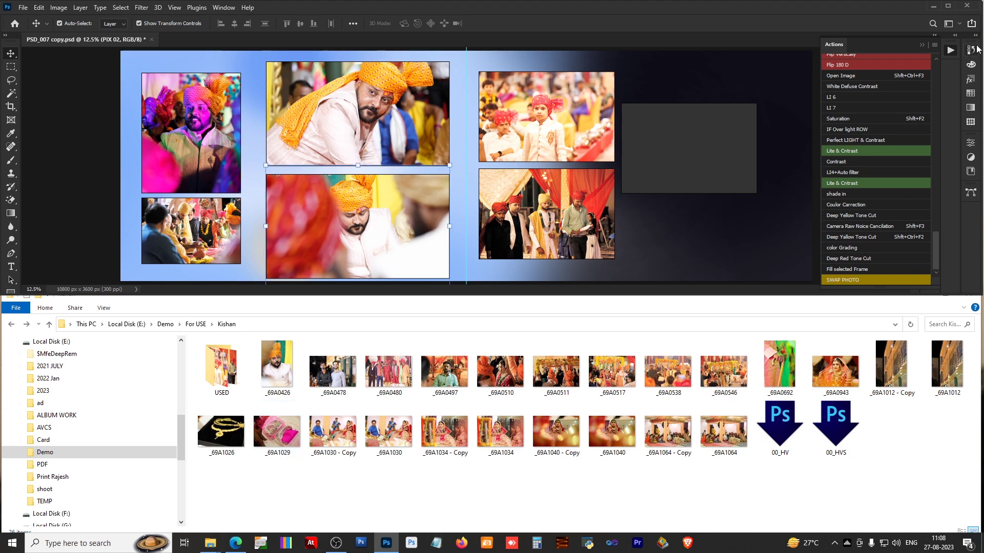
left_click(969, 8)
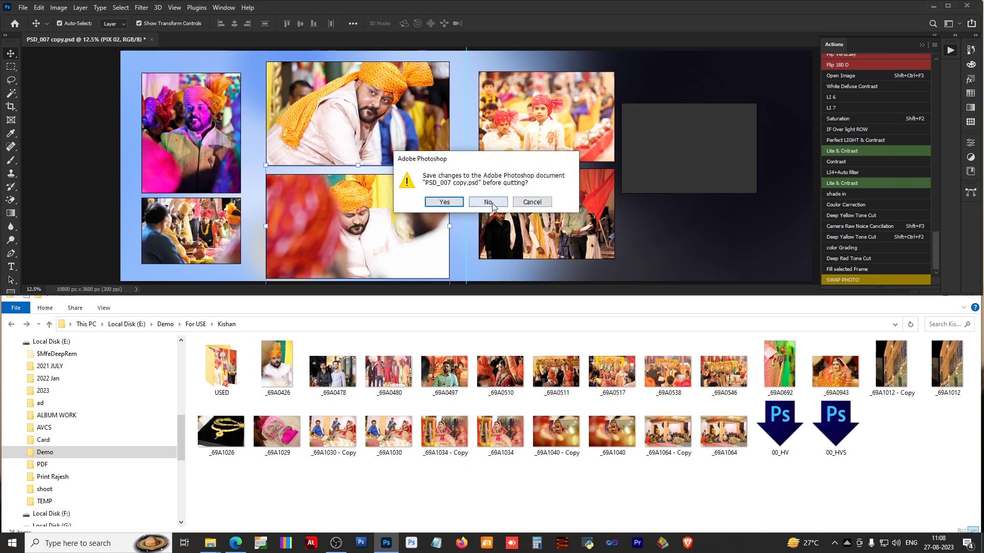
Step: Discard the album changes, launch Photoshop CS3, and bring forward the automatic album 2023 July folder
left_click(486, 201)
left_click(361, 544)
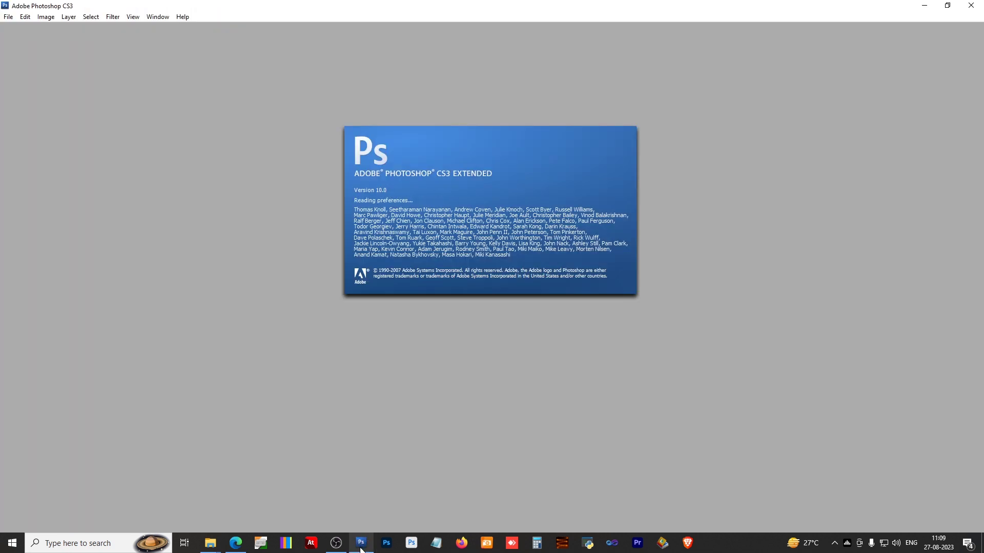
right_click(361, 544)
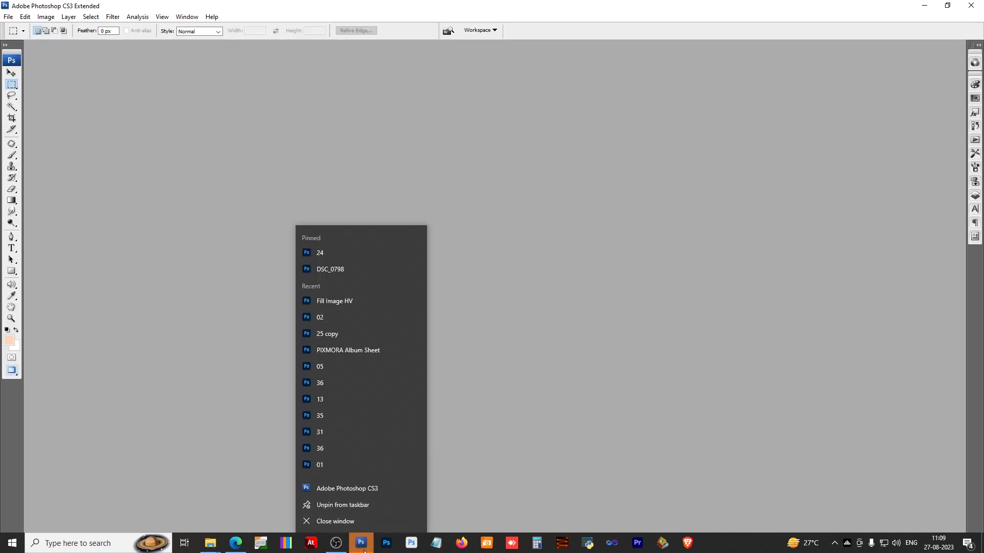
left_click(210, 543)
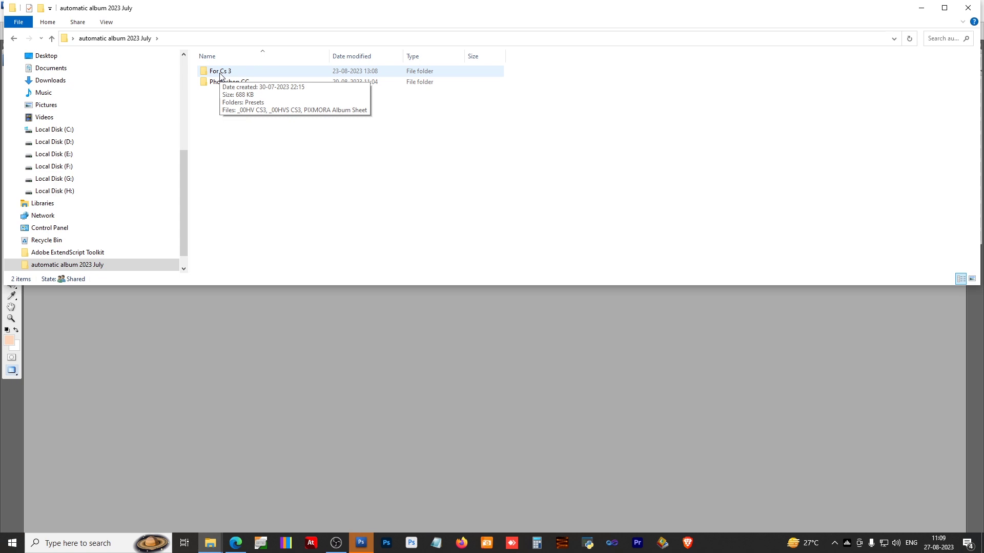
Step: Open For Cs 3, copy its Presets folder, and select the PIXMORA Album Sheet file
double_click(220, 75)
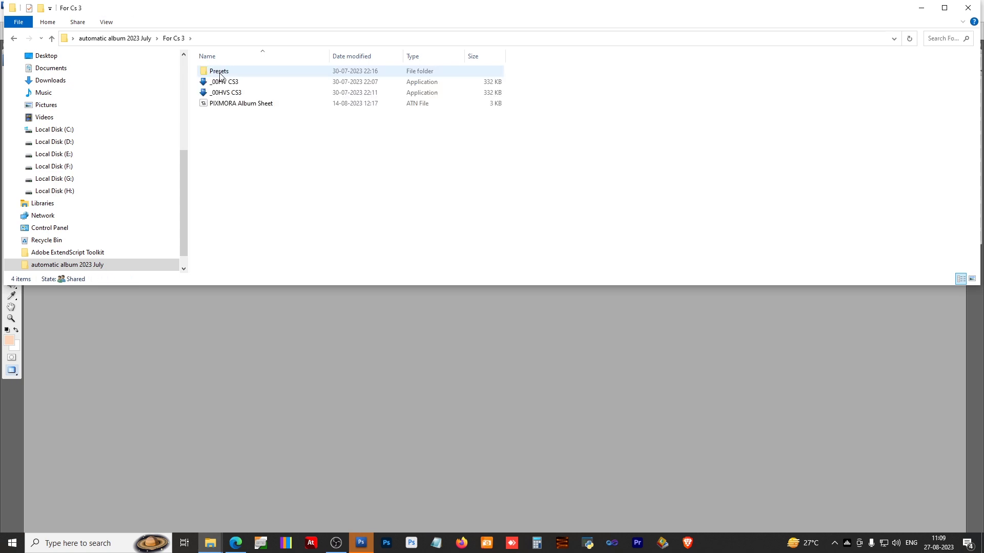
left_click(222, 73)
right_click(222, 73)
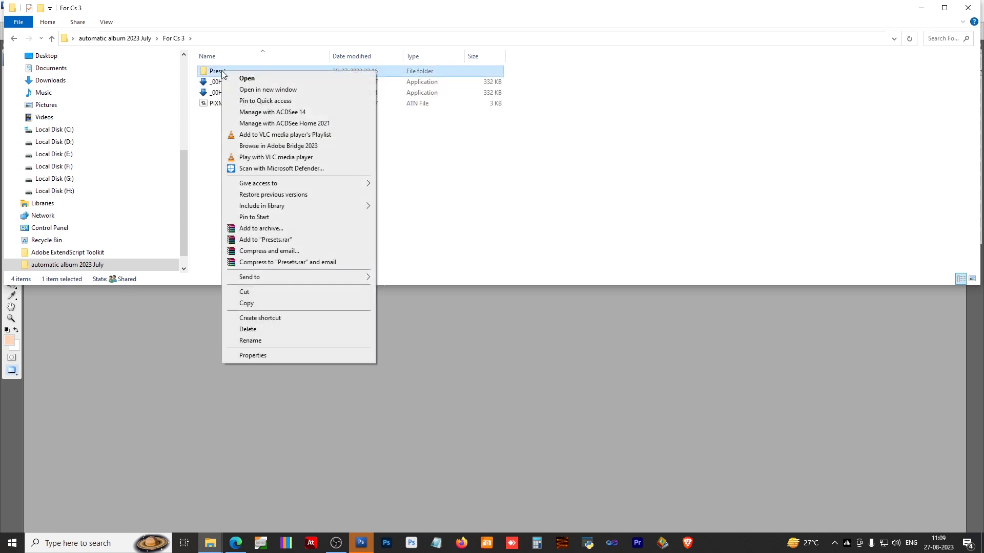
left_click(246, 303)
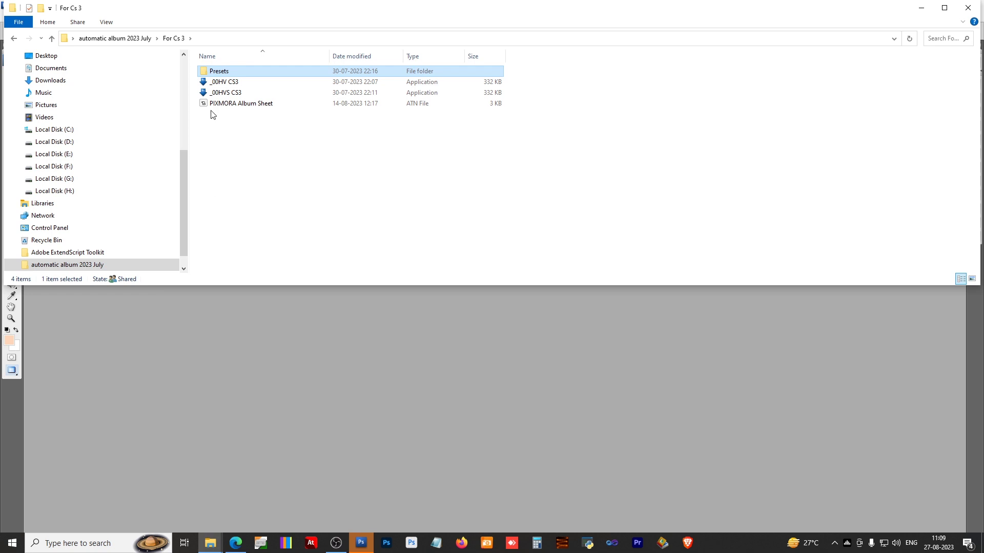
left_click(225, 103)
left_click(573, 392)
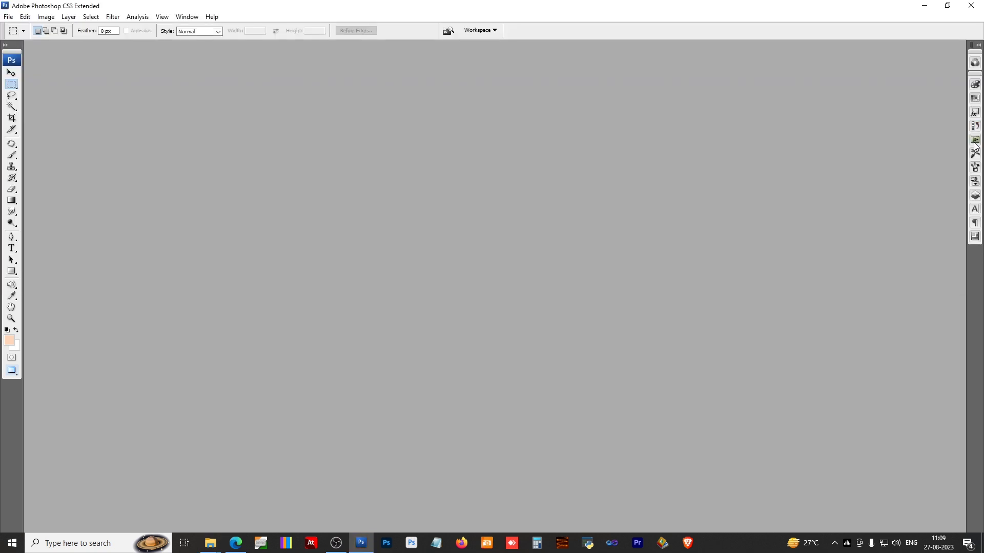
Step: Collapse the Face Cleanup, New Anurag-21A and PIXMORA Album Sheet sets, load an action set, then minimize Photoshop CS3
left_click(975, 140)
left_click(894, 162)
left_click(875, 119)
left_click(514, 200)
left_click(886, 119)
left_click(885, 160)
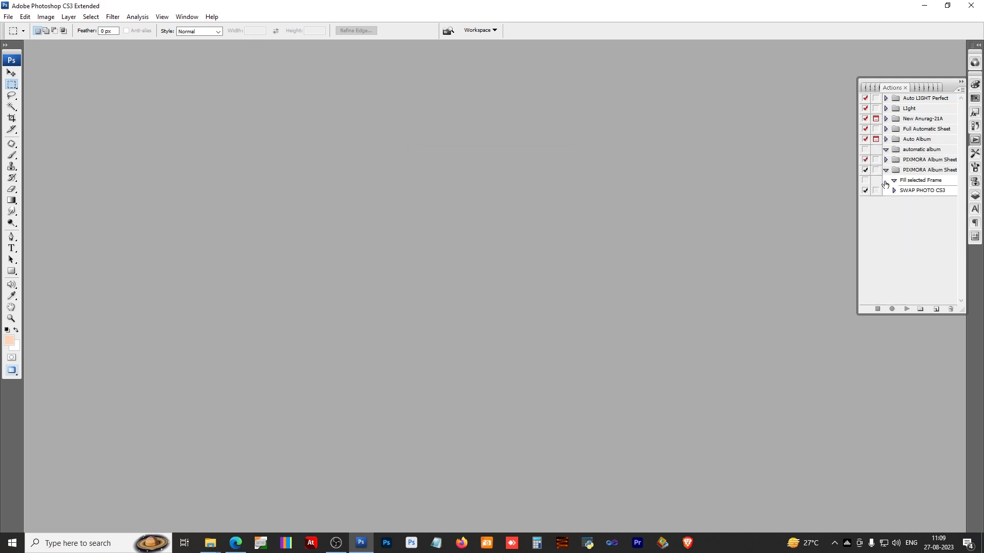
left_click(960, 89)
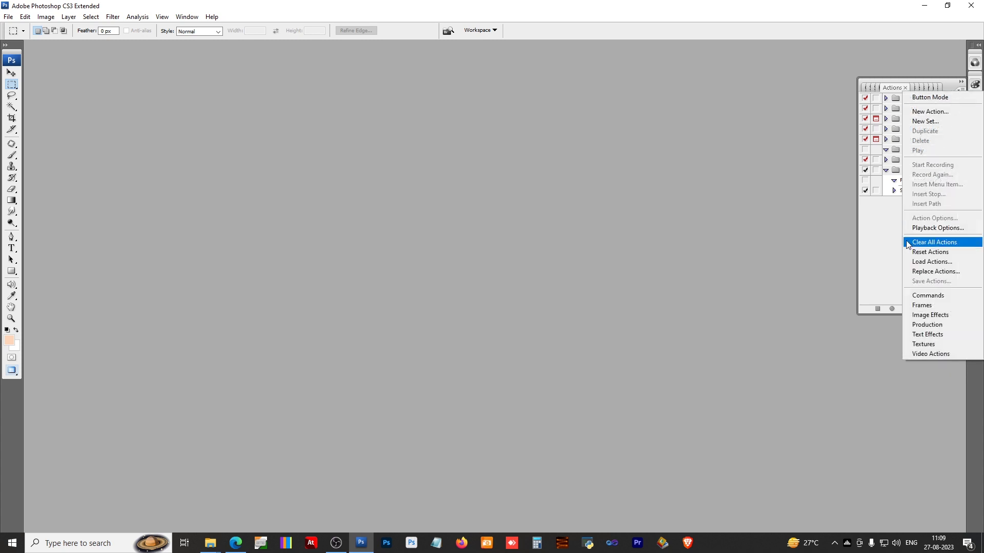
left_click(918, 264)
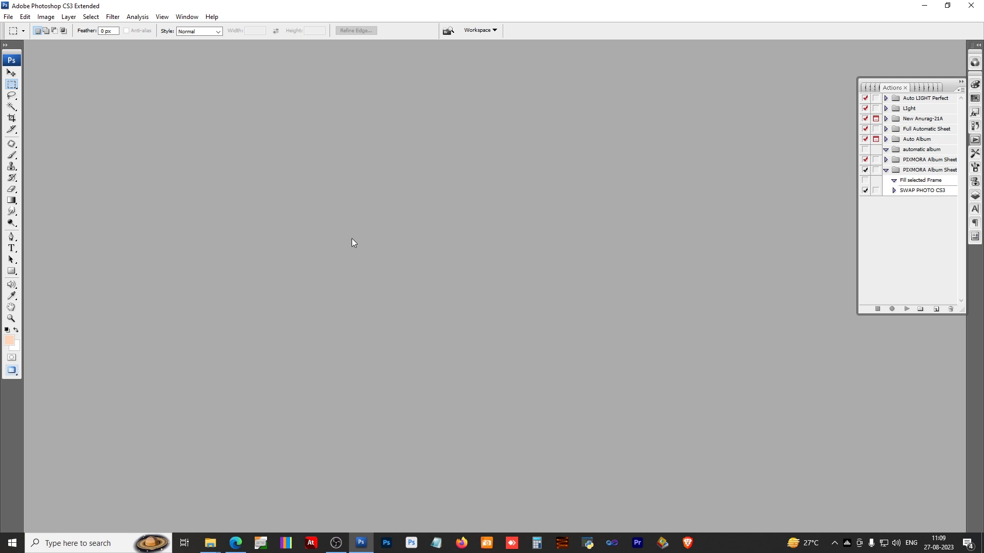
left_click(924, 6)
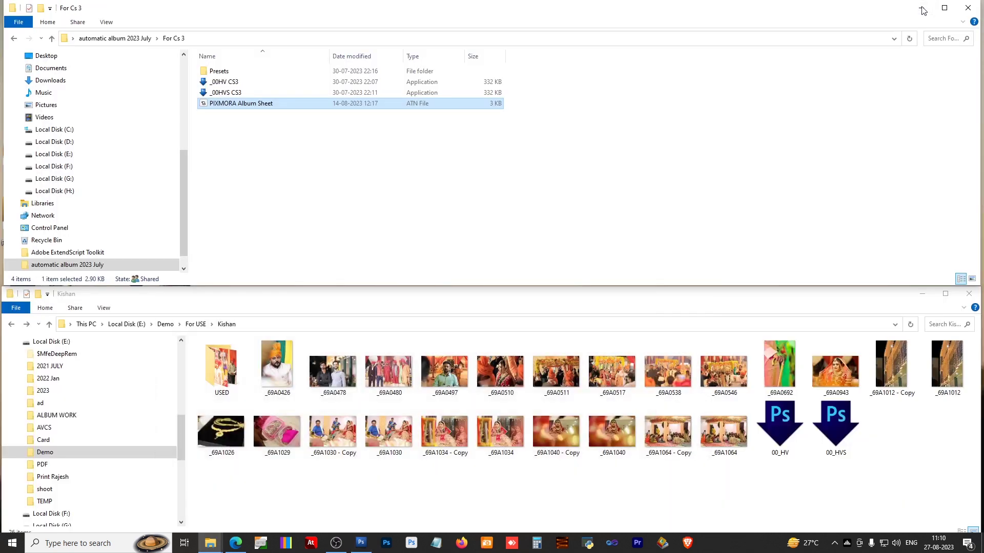
Step: Copy the _00HV CS3 and _00HVS CS3 droplets into the Kishan folder
left_click(223, 95)
left_click(230, 82, "ctrl")
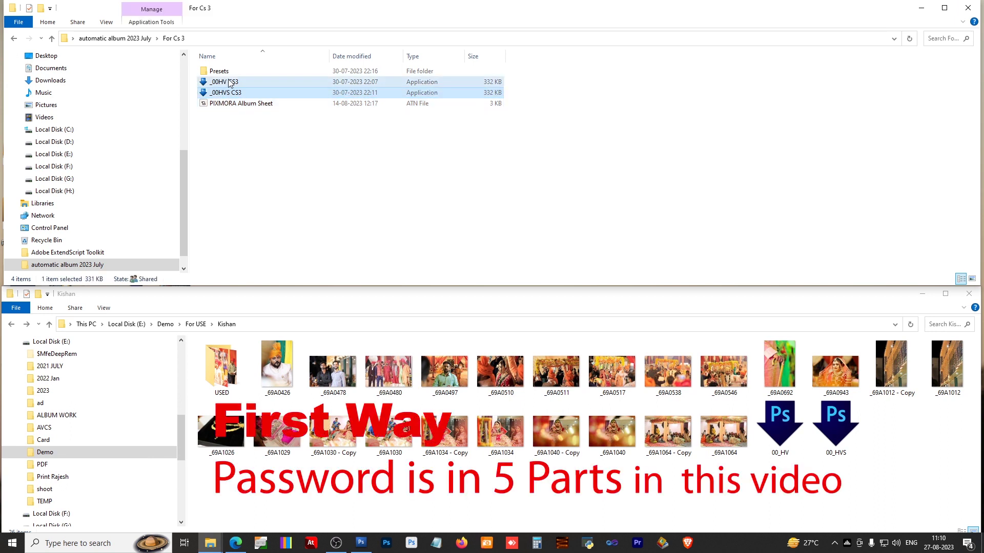
left_click(710, 495)
key("ctrl+v")
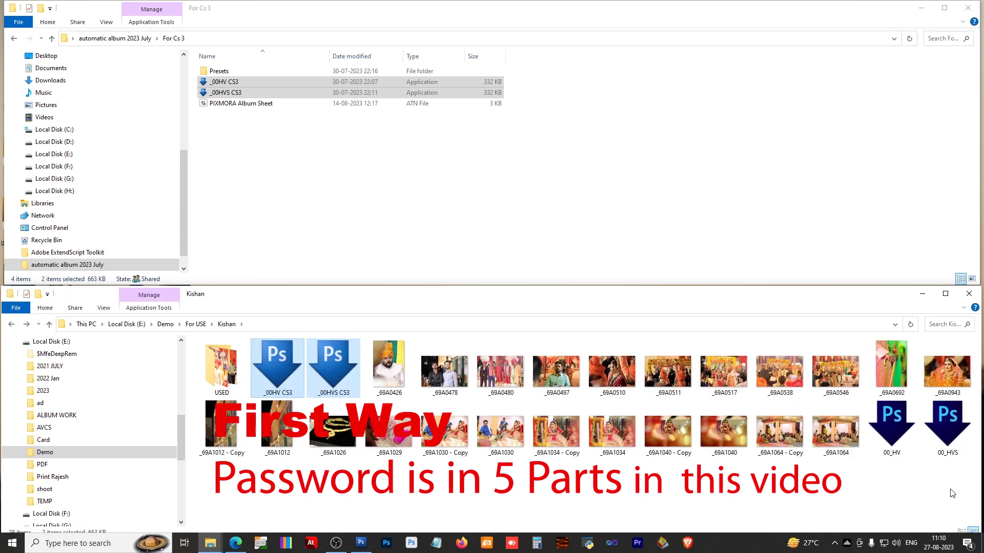
Step: Rename the old 00_HV droplet to _00_HV
left_click_drag(883, 487, 954, 441)
left_click(903, 495)
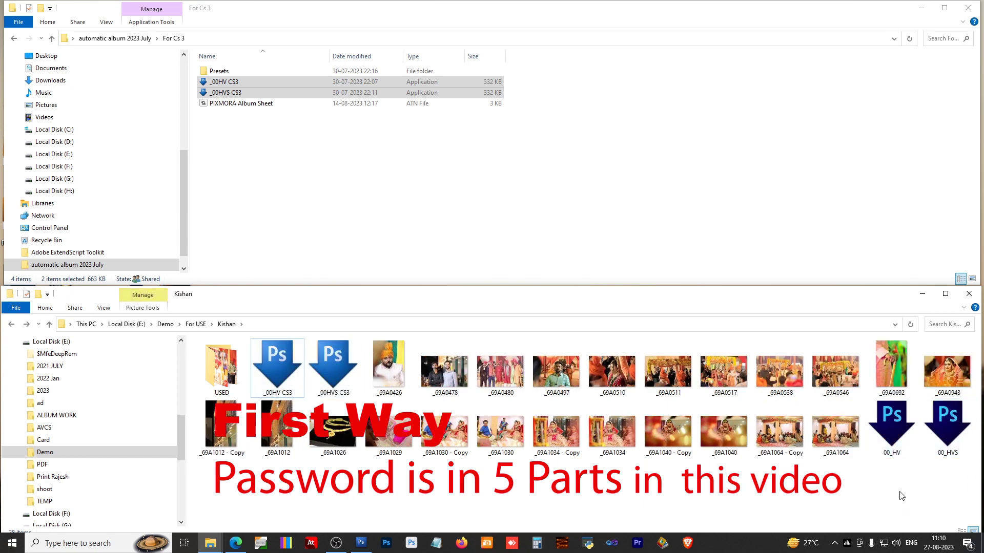
left_click(899, 443)
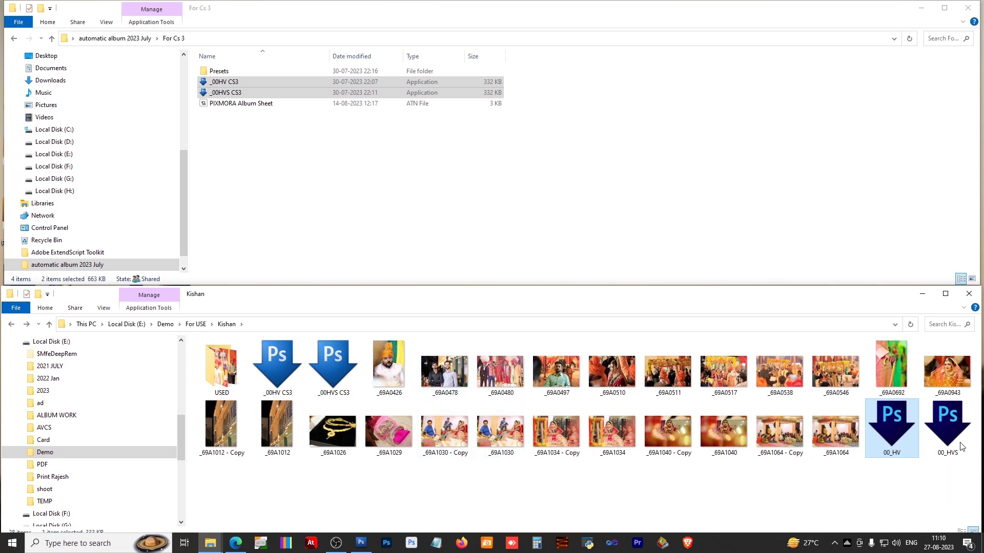
left_click(892, 452)
left_click(894, 453)
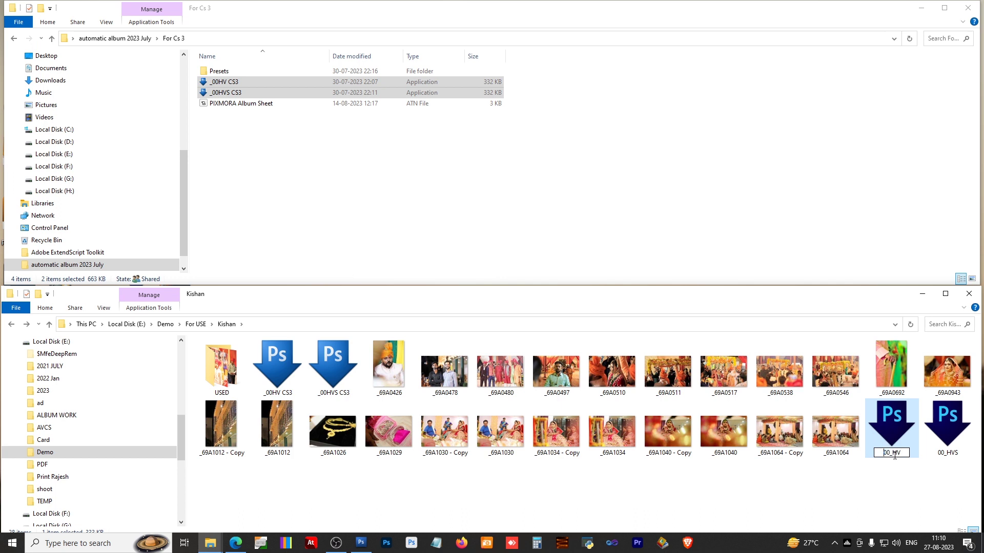
type("_")
left_click(903, 419)
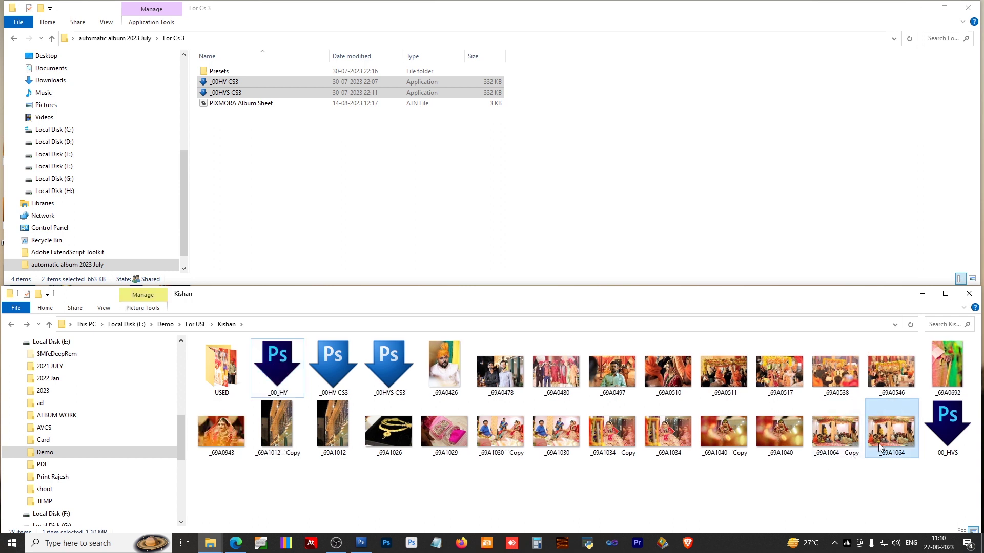
Step: Delete the old _00_HV and 00_HVS droplets and close the For Cs 3 window
left_click(298, 367)
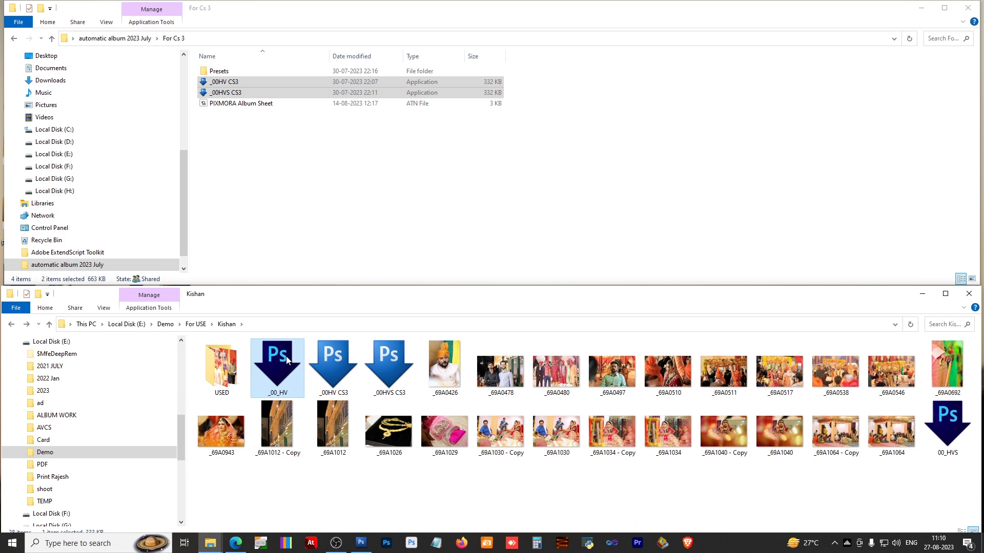
key("Delete")
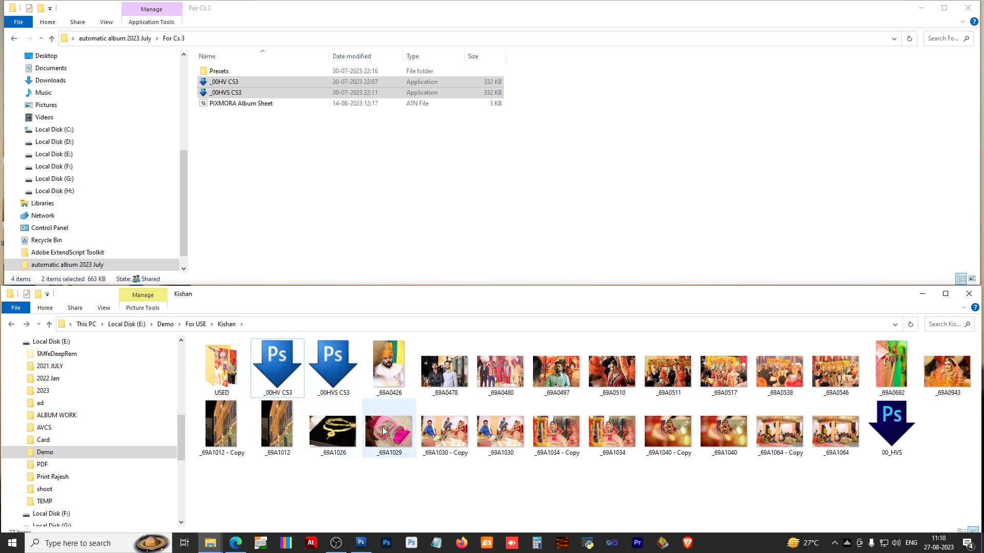
mouse_move(388, 432)
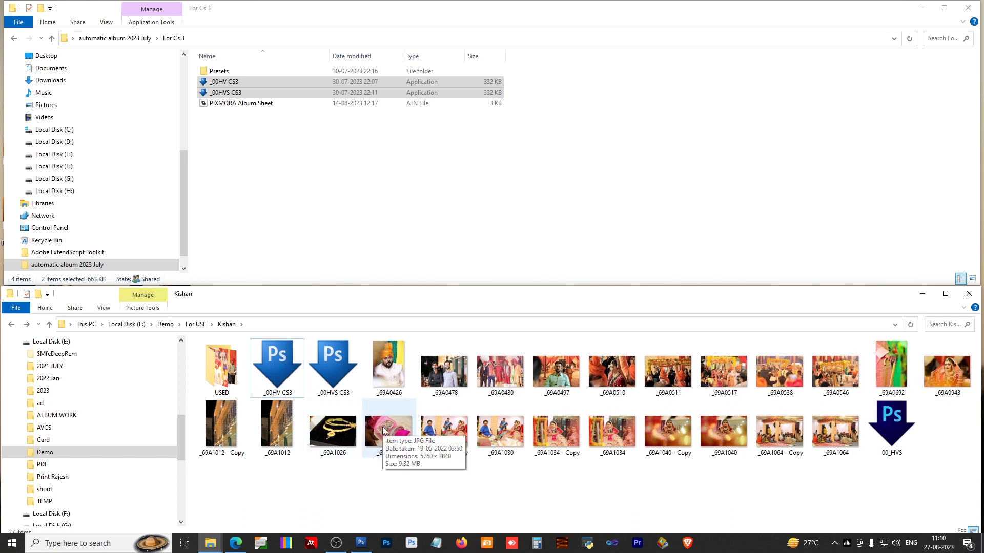
left_click(889, 421)
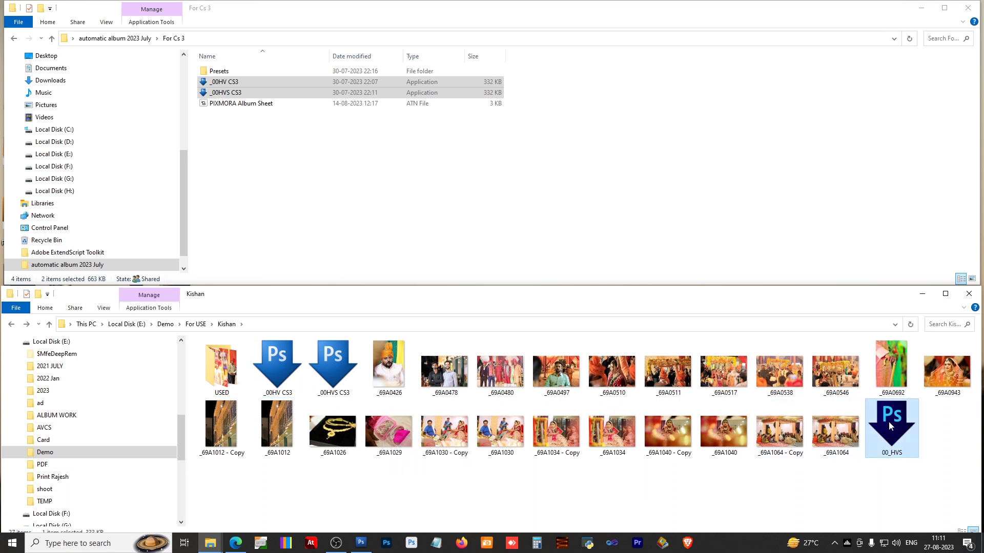
key("Delete")
left_click(333, 367)
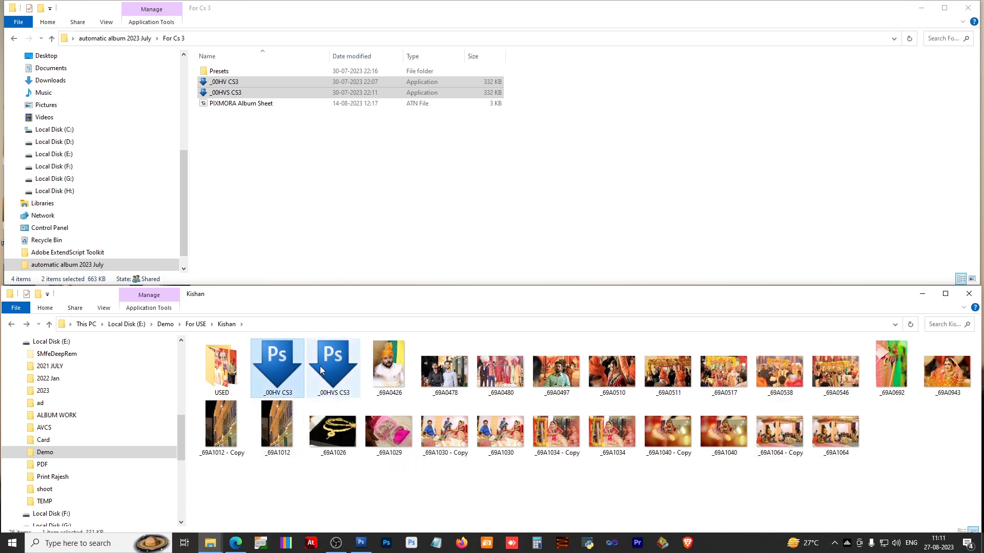
left_click(921, 8)
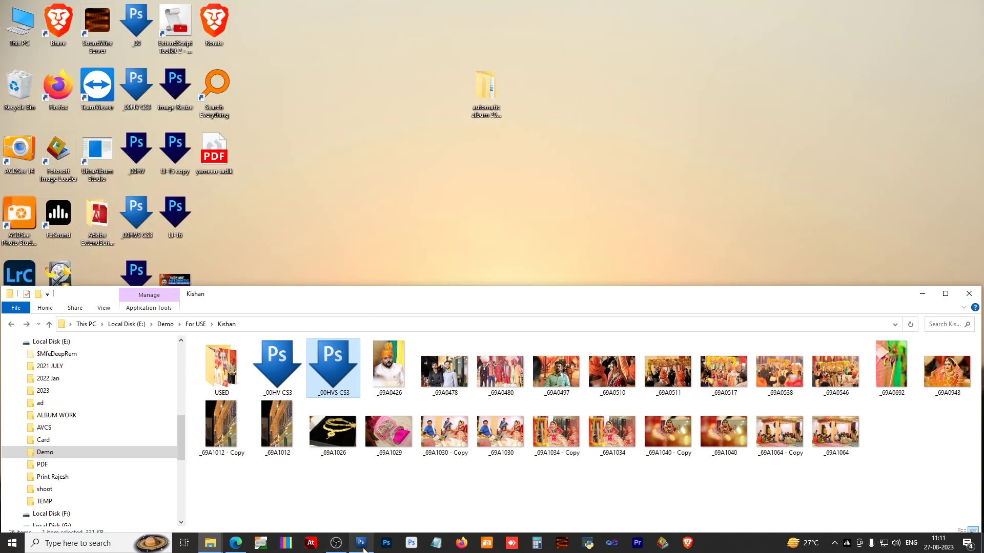
Step: Bring the album layout back and select the left page group, cancelling an accidental width change
left_click(361, 545)
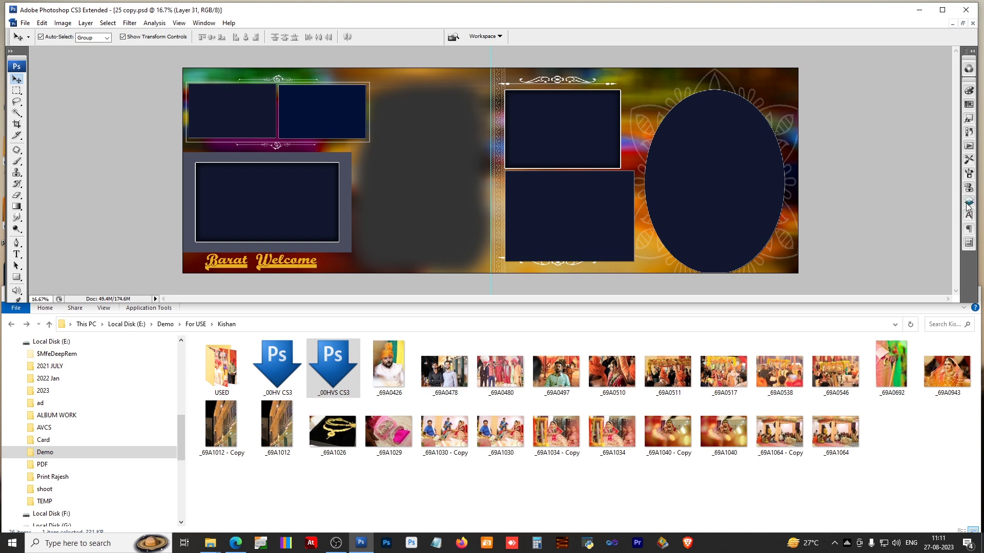
left_click(253, 118)
left_click(301, 201)
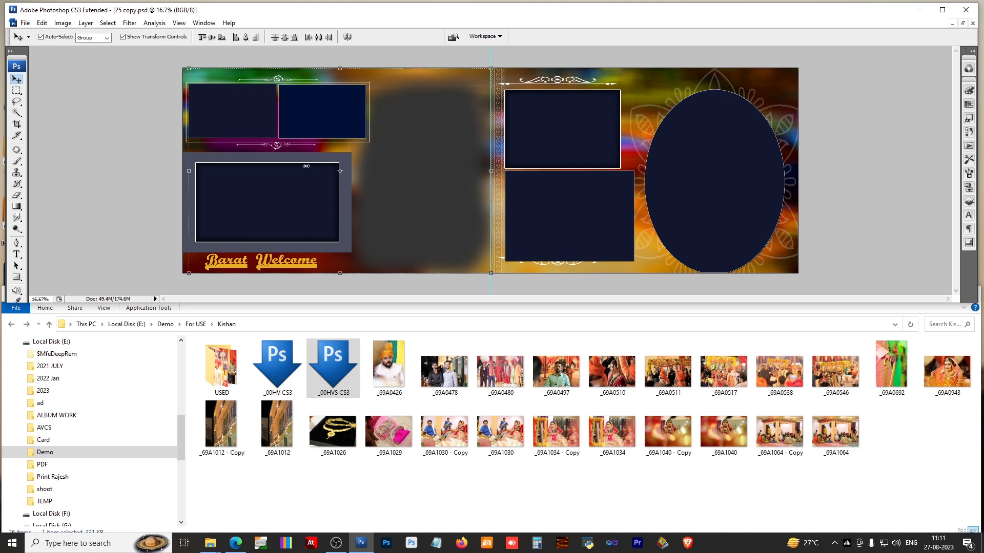
left_click_drag(490, 171, 335, 171)
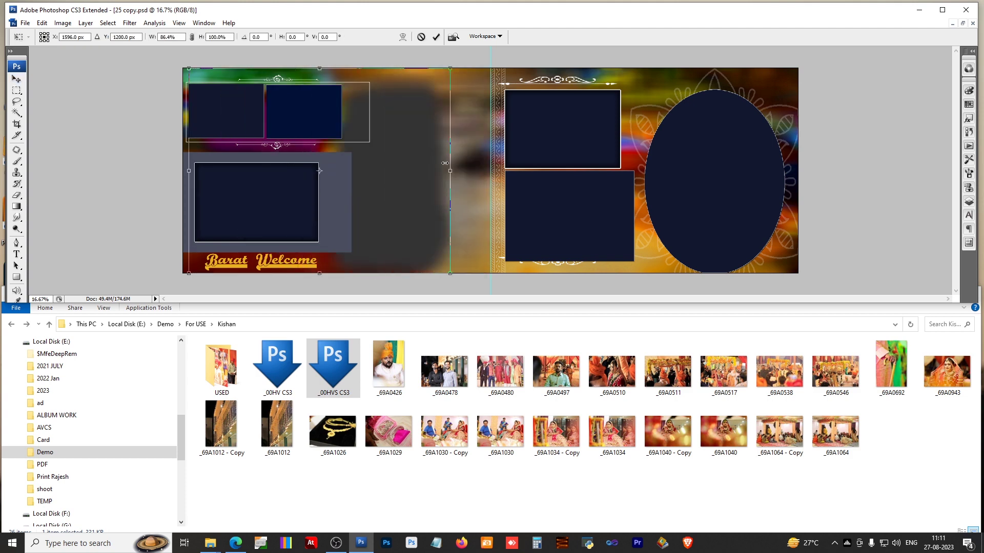
key("Escape")
Step: Show the Layers panel and make the top-left frame's H layer active
left_click(968, 201)
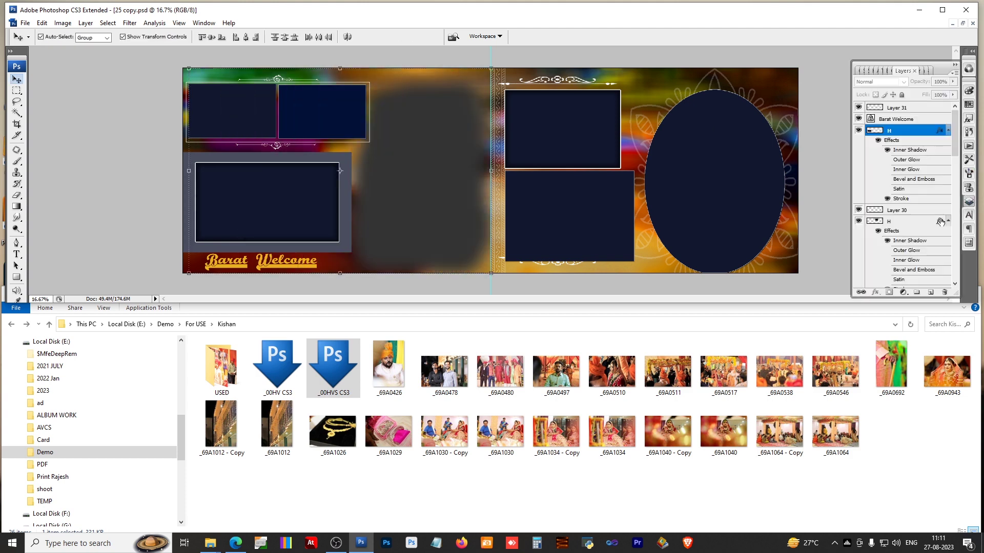
scroll(953, 165, "down", 2)
scroll(954, 165, "down", 2)
scroll(953, 165, "down", 2)
scroll(953, 165, "down", 2)
right_click(249, 120)
left_click(266, 127)
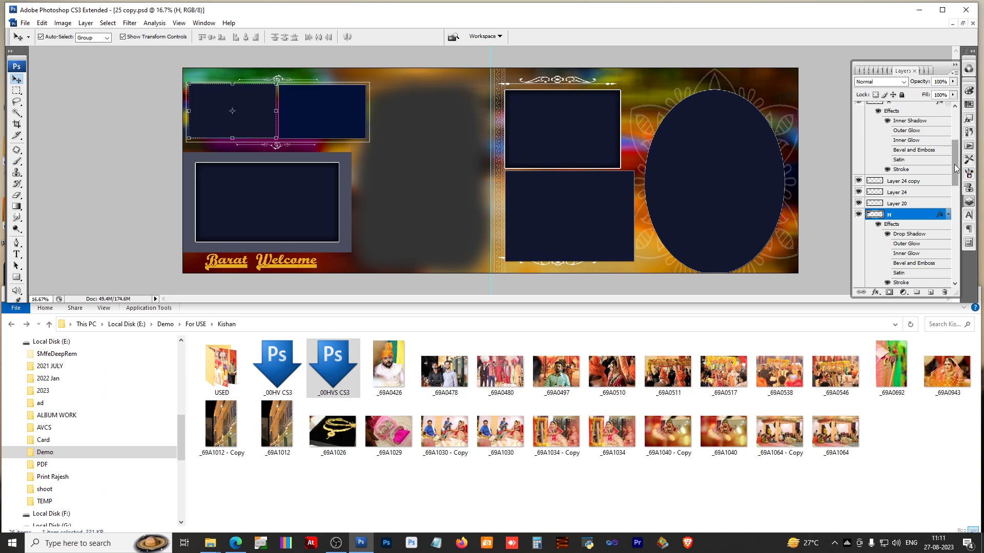
Step: Check the other H frame layer, reselect the top-left frame, then select photo _69A0426
left_click_drag(956, 172, 956, 155)
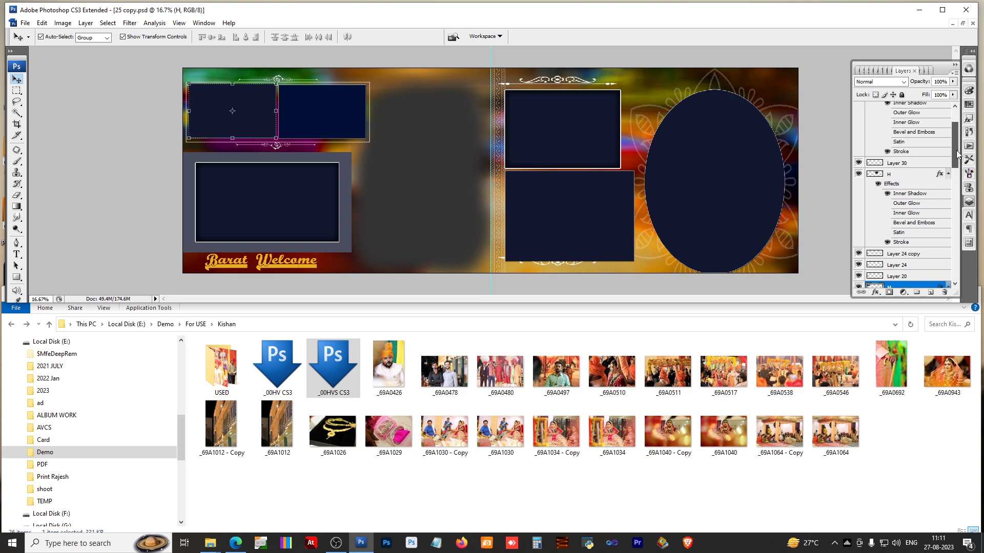
left_click(341, 118)
left_click(249, 106)
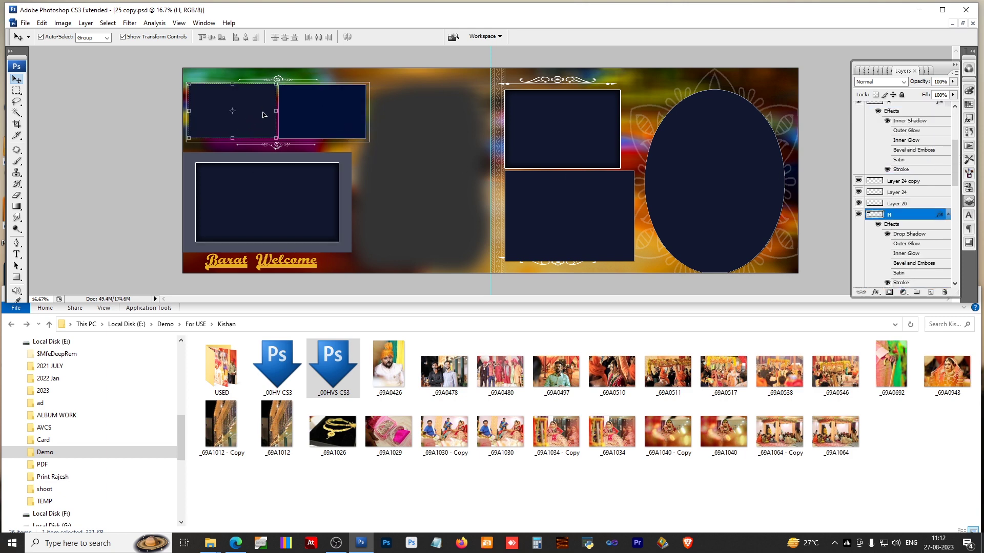
left_click(389, 367)
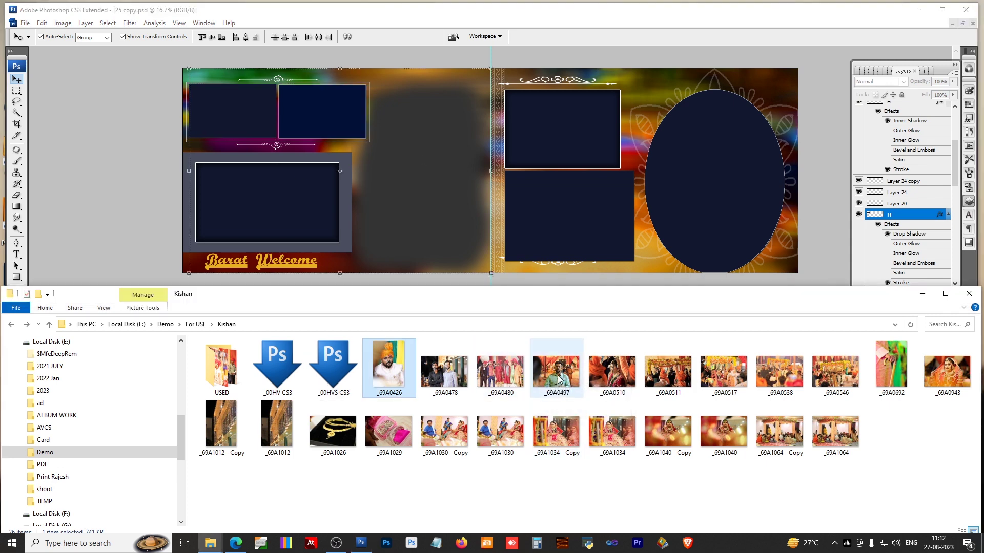
Step: Drop photos _69A0426 through _69A0497 onto the _00HV CS3 droplet, then open the USED folder
left_click(556, 371, "shift")
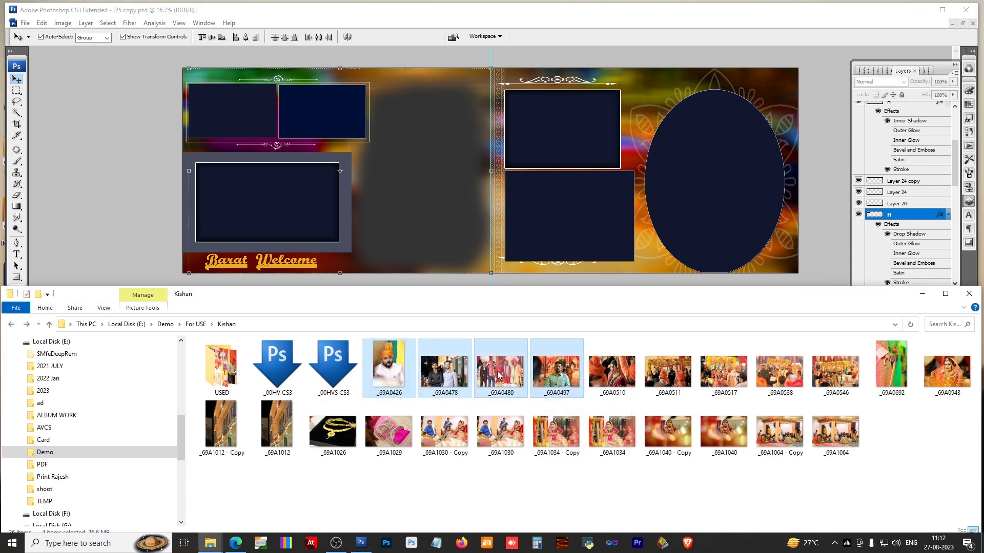
left_click_drag(395, 372, 292, 370)
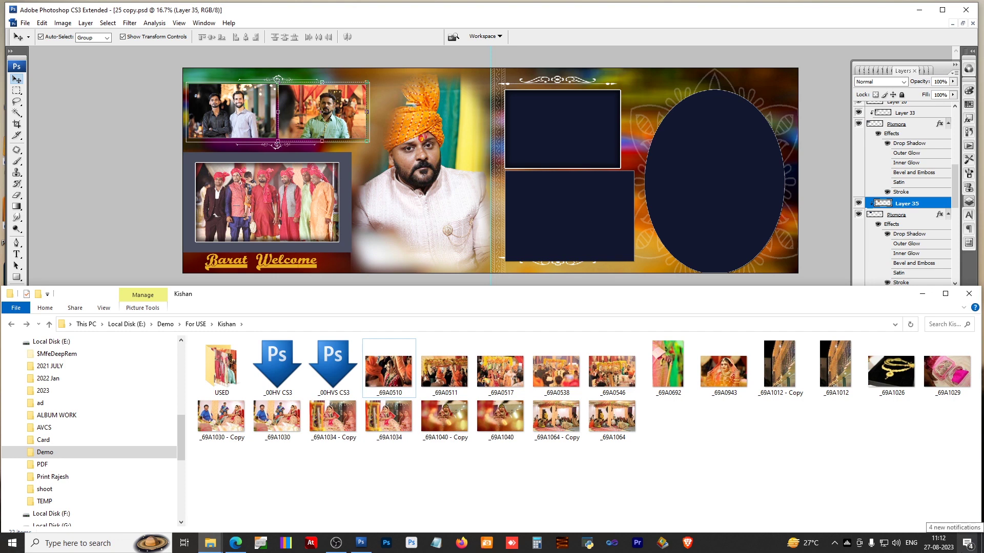
left_click(230, 367)
double_click(230, 367)
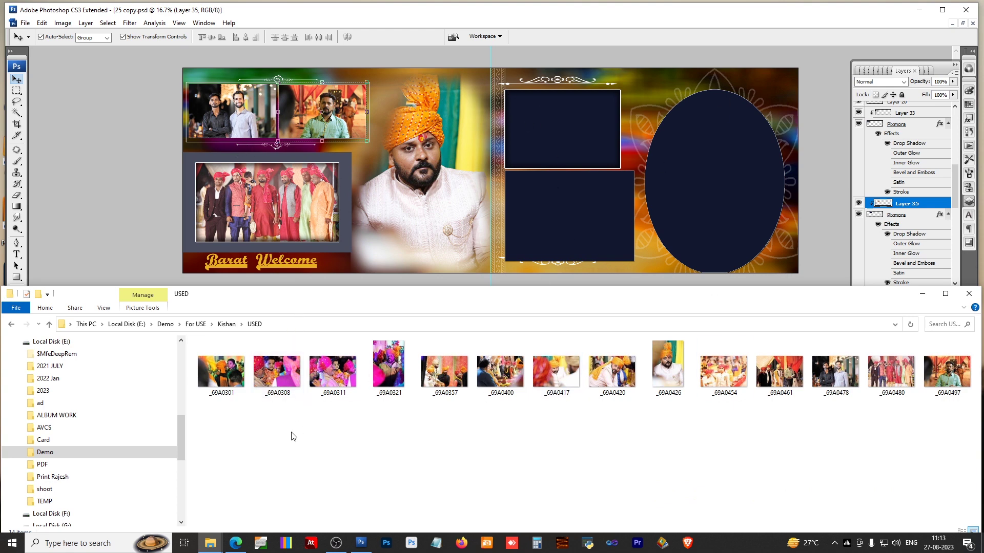
Step: Cut the fourteen photos from USED and paste them back into the Kishan folder
left_click_drag(222, 422, 976, 357)
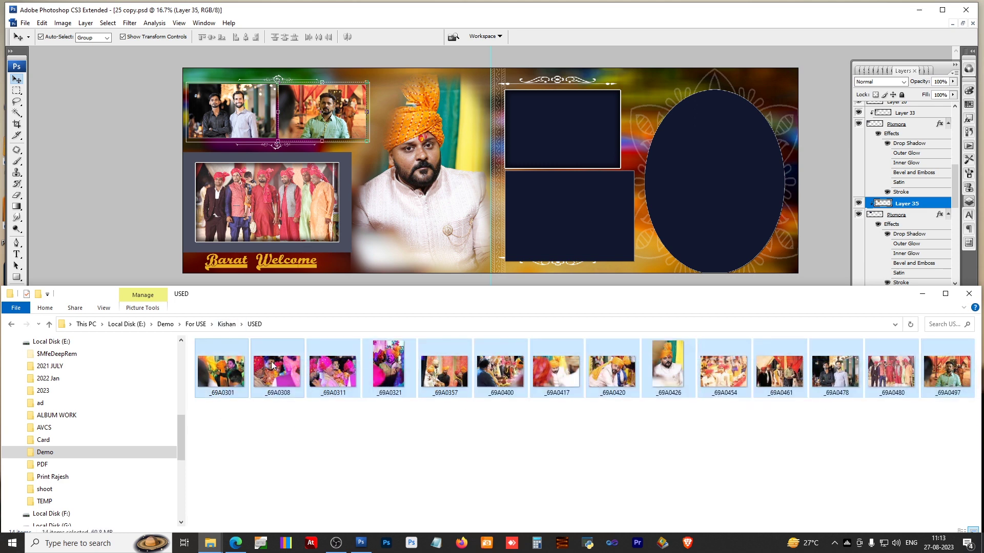
key("BackSpace")
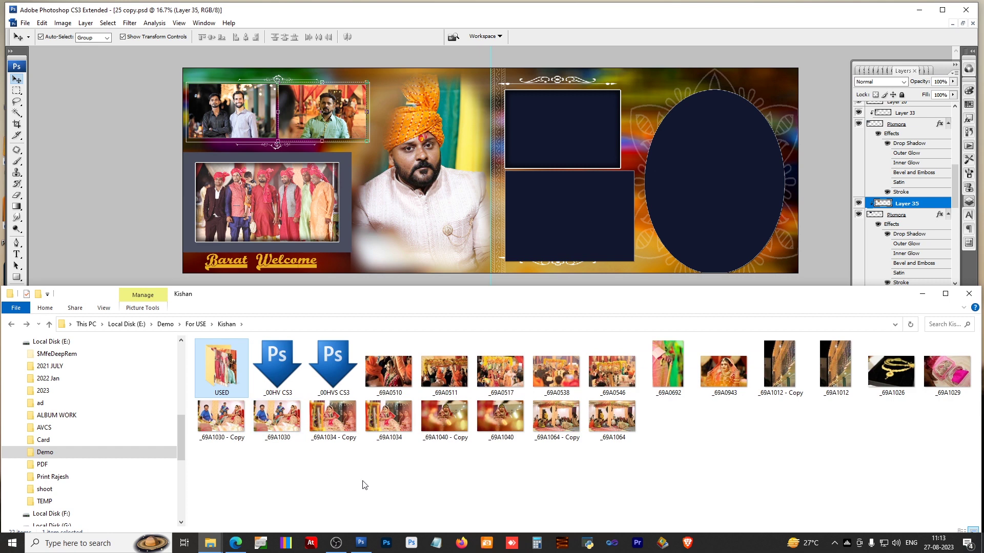
key("ctrl+v")
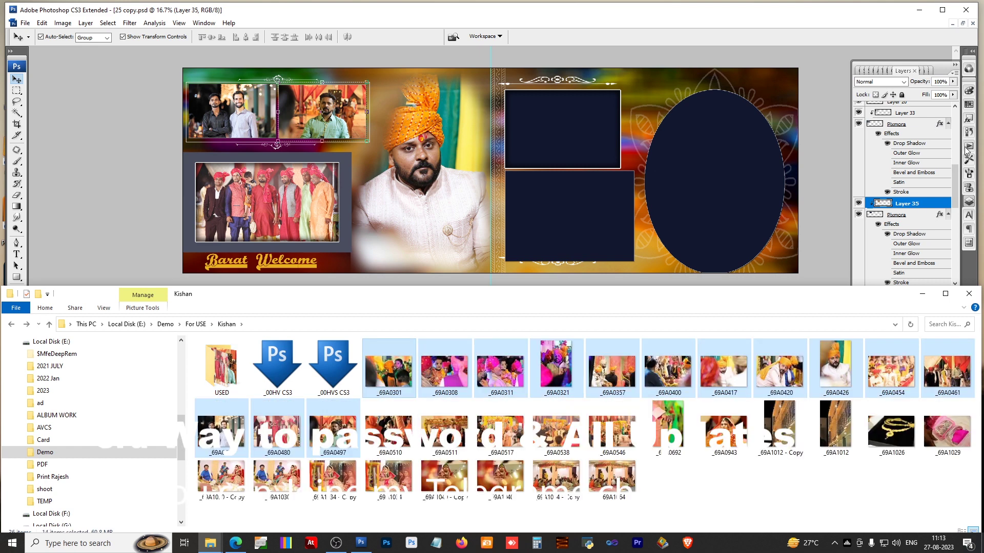
Step: Inspect the SWAP PHOTO action's steps, then switch the Actions panel to Button Mode
left_click(968, 147)
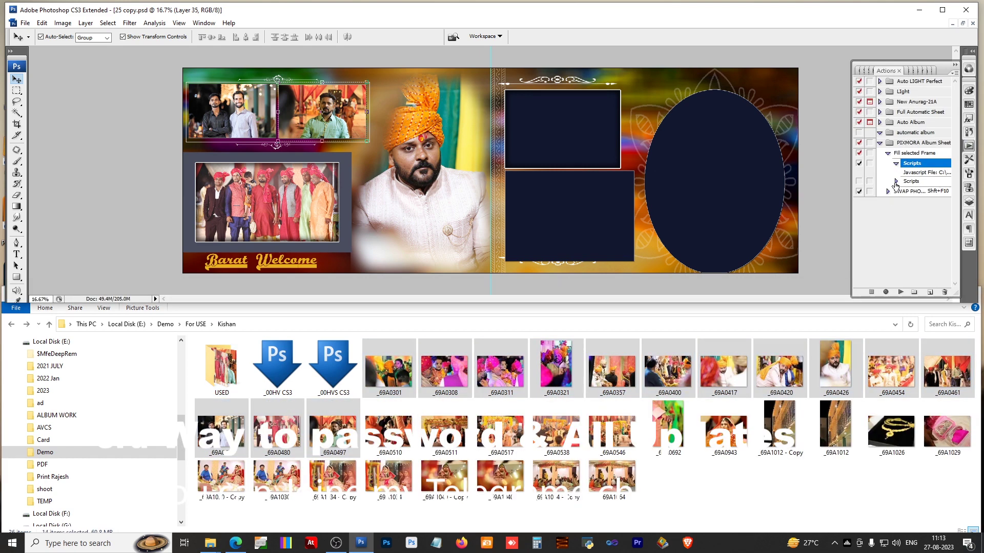
left_click(887, 152)
left_click(912, 163)
left_click(888, 163)
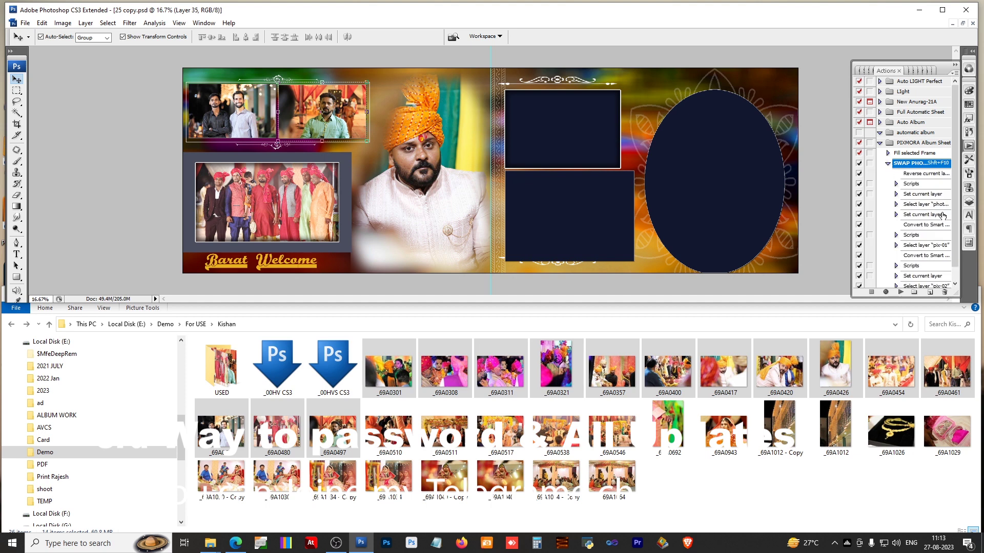
scroll(943, 226, "down", 1)
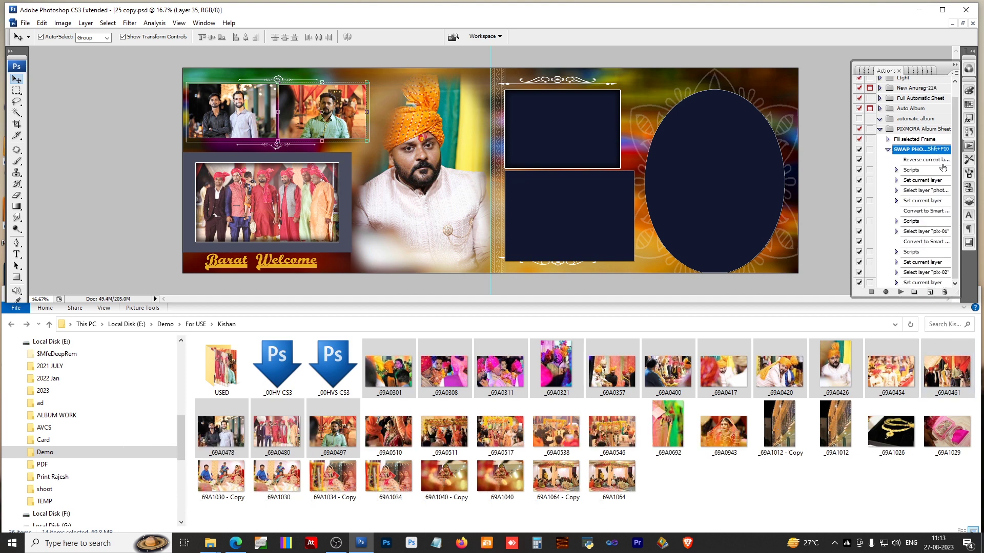
left_click(889, 152)
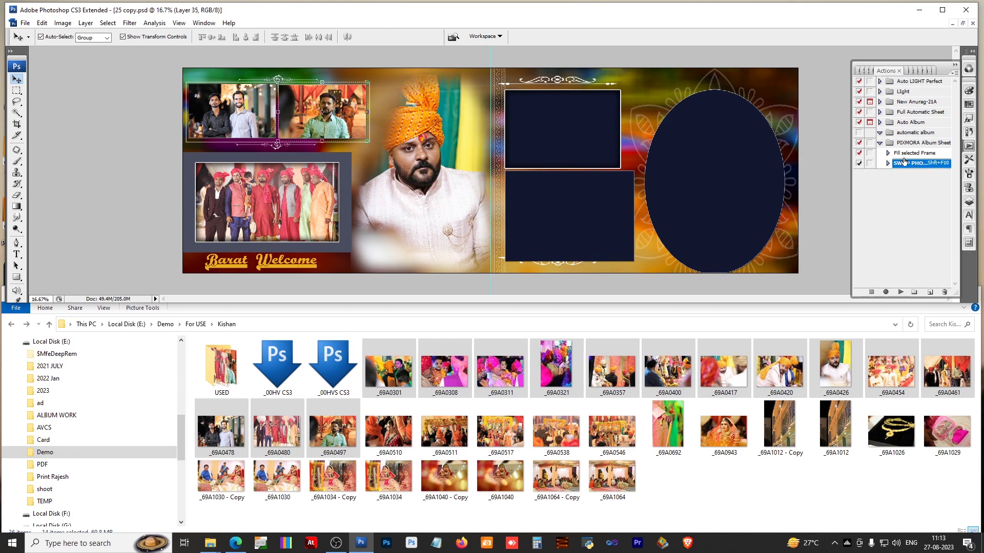
left_click(954, 74)
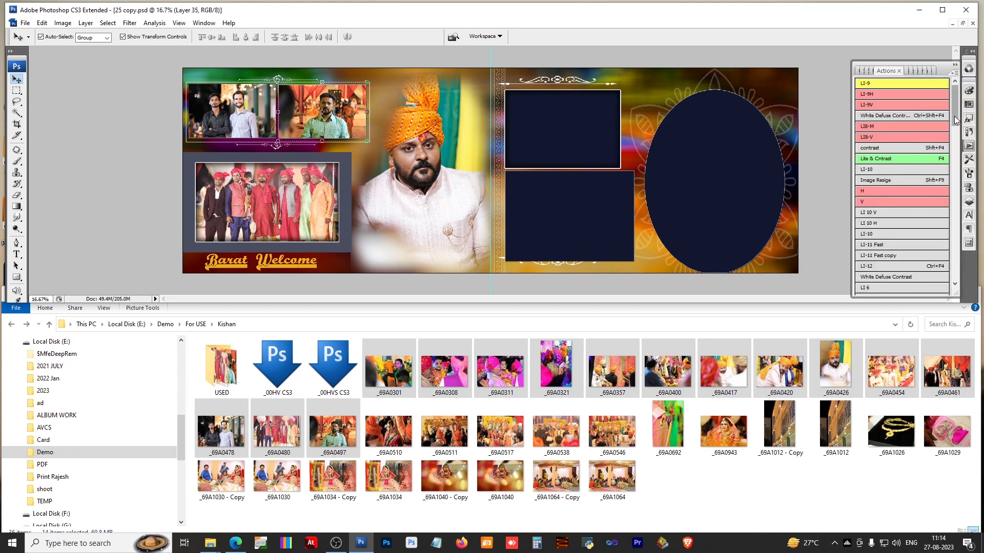
Step: Use SWAP PHOTO CS3 copy to swap the two top photos, then the top-left and lower photos
left_click(236, 105)
left_click(323, 107, "shift")
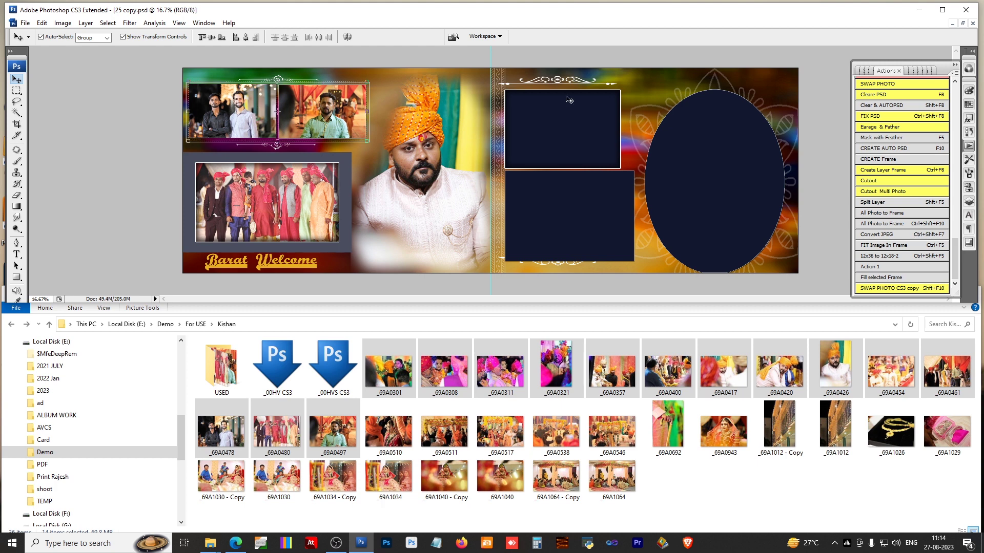
left_click(896, 291)
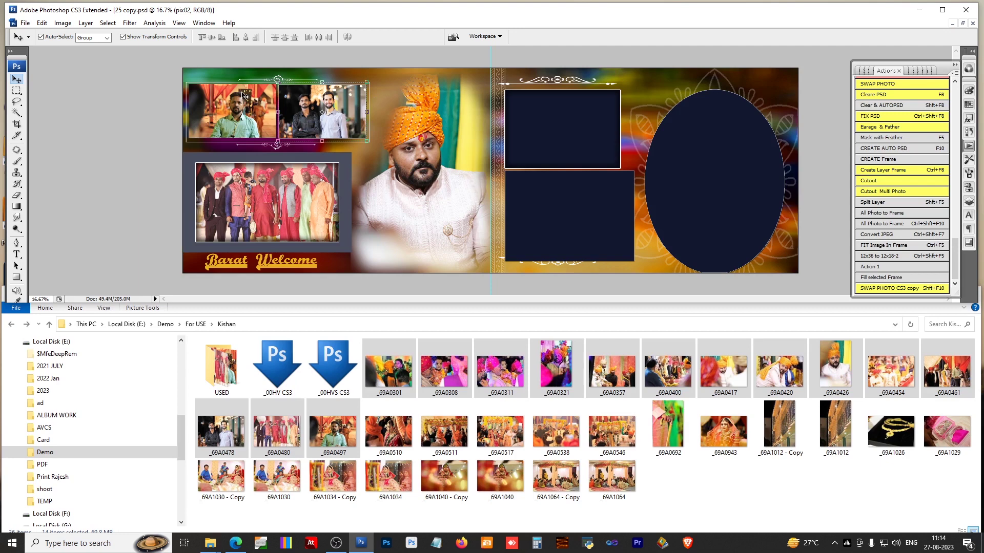
left_click(277, 208)
left_click(901, 287)
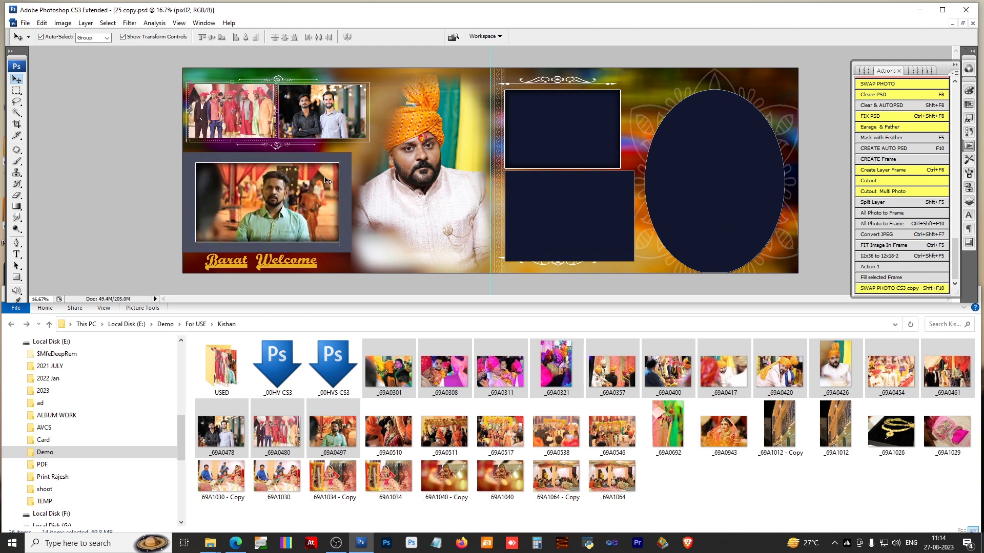
left_click(955, 76)
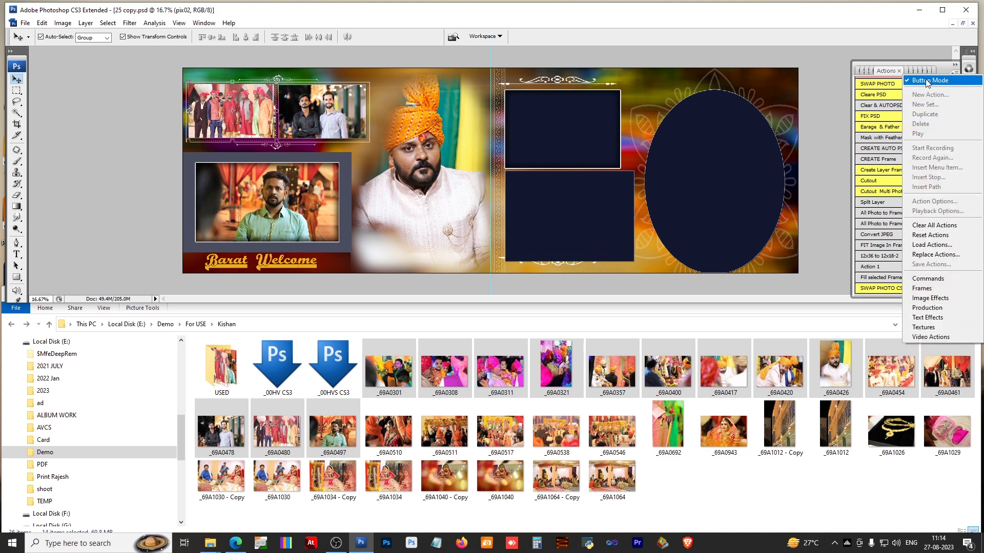
Step: Turn off Button Mode and collapse the Actions panel into the dock
left_click(922, 82)
left_click(399, 175)
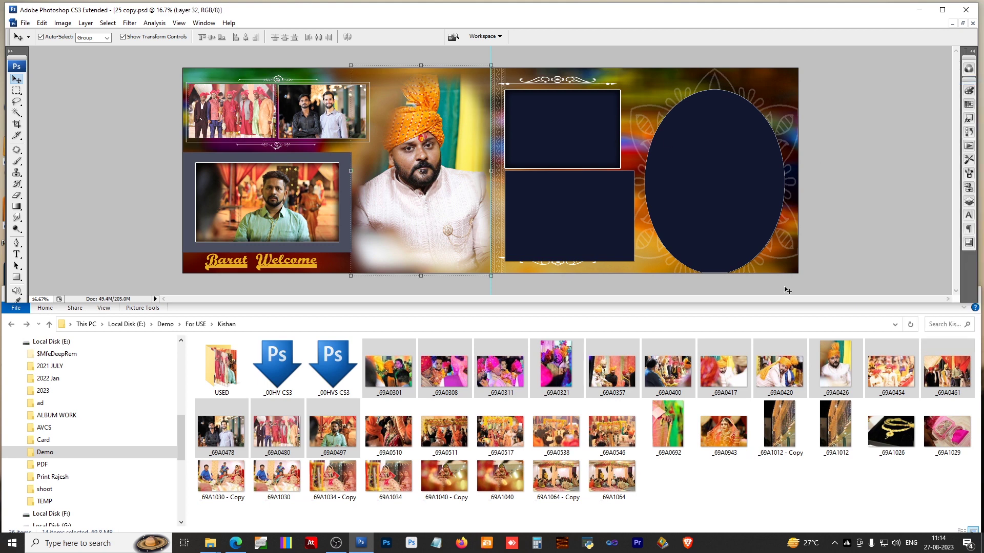